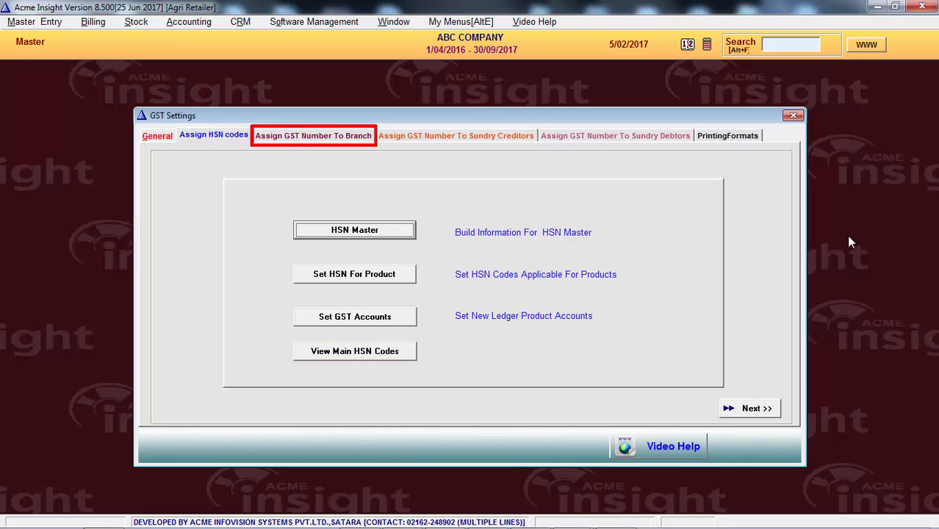
# Review the GST settings for branches, sundry creditors, sundry debtors and printing formats, and close the settings window.
pyautogui.click(361, 136)
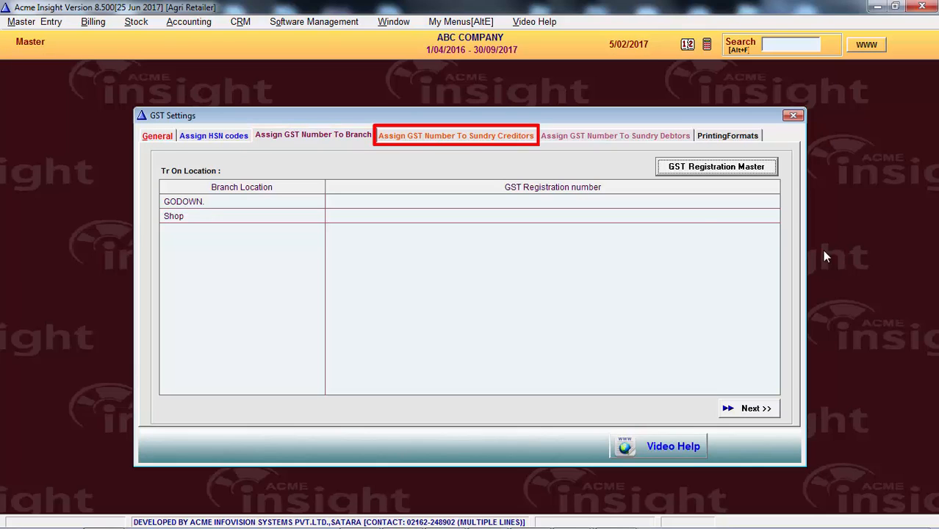
pyautogui.click(463, 139)
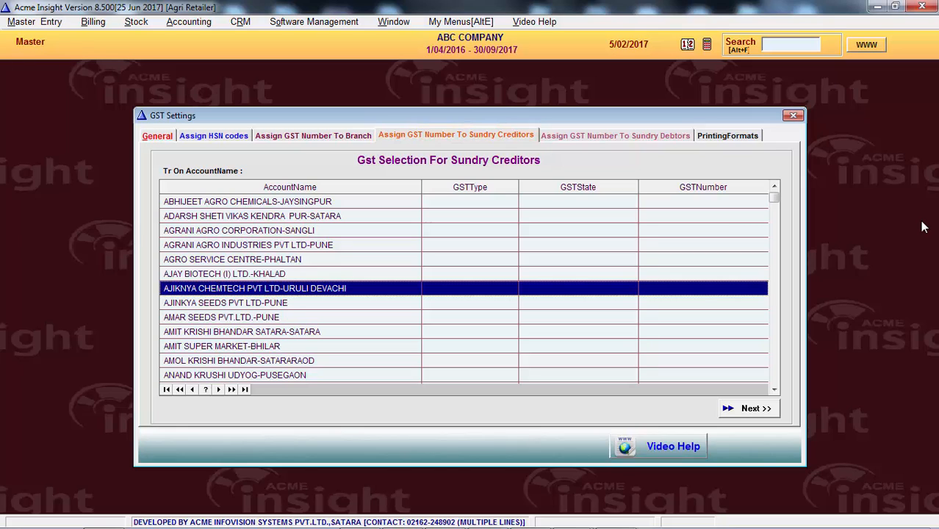
pyautogui.click(625, 141)
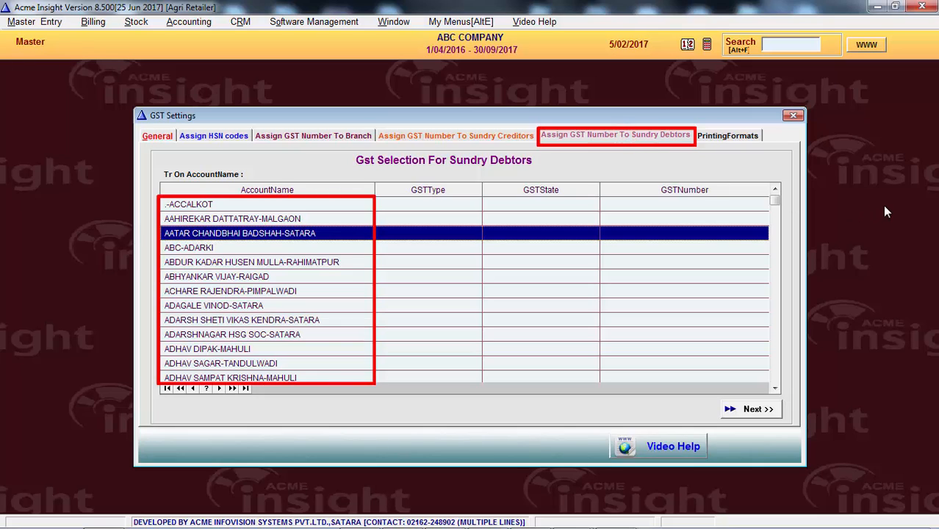
pyautogui.scroll(-3, 718, 353)
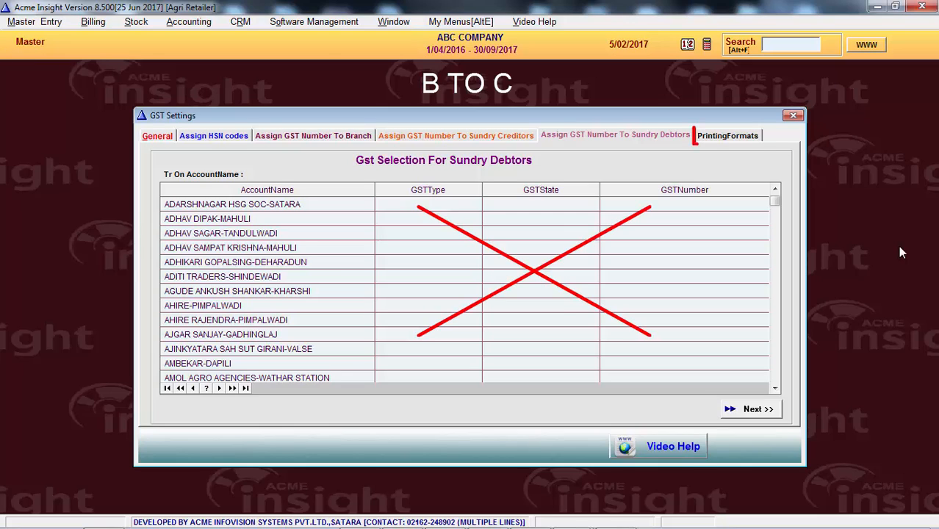
pyautogui.click(735, 137)
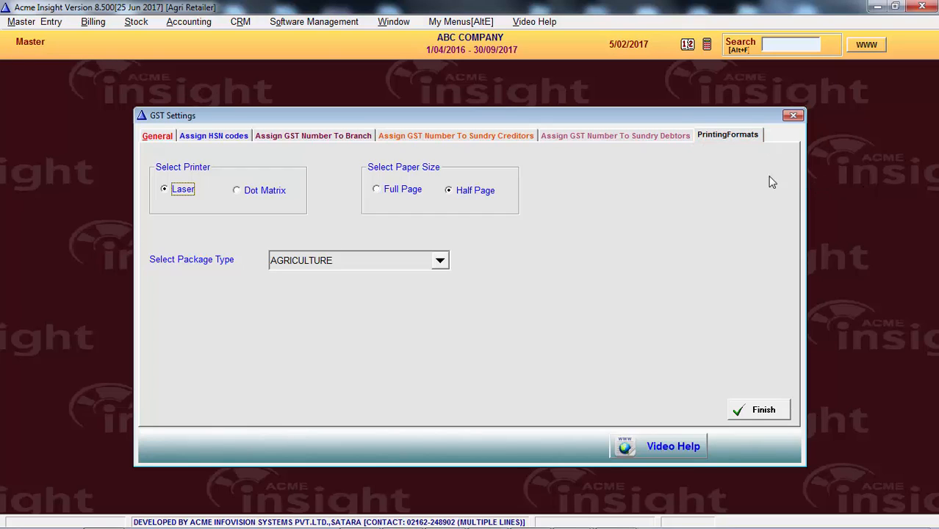
pyautogui.click(643, 138)
pyautogui.click(504, 138)
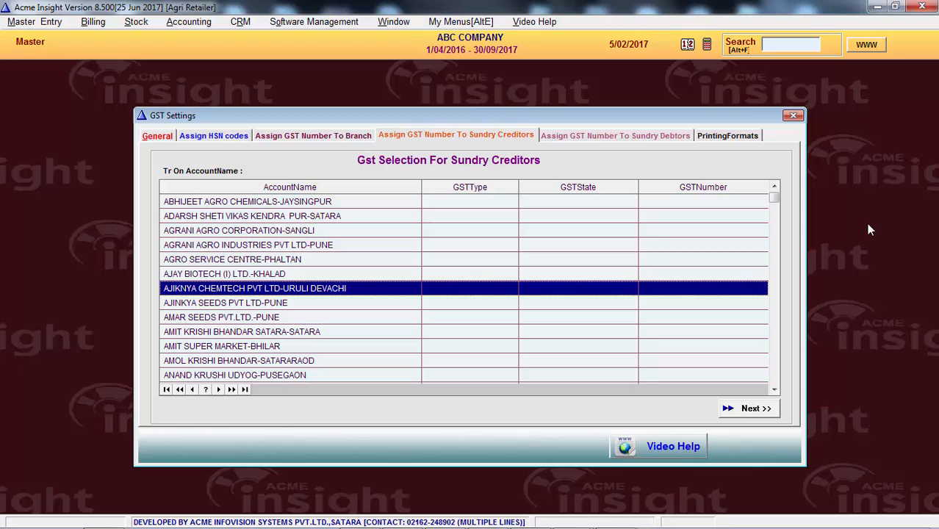
pyautogui.press('Return')
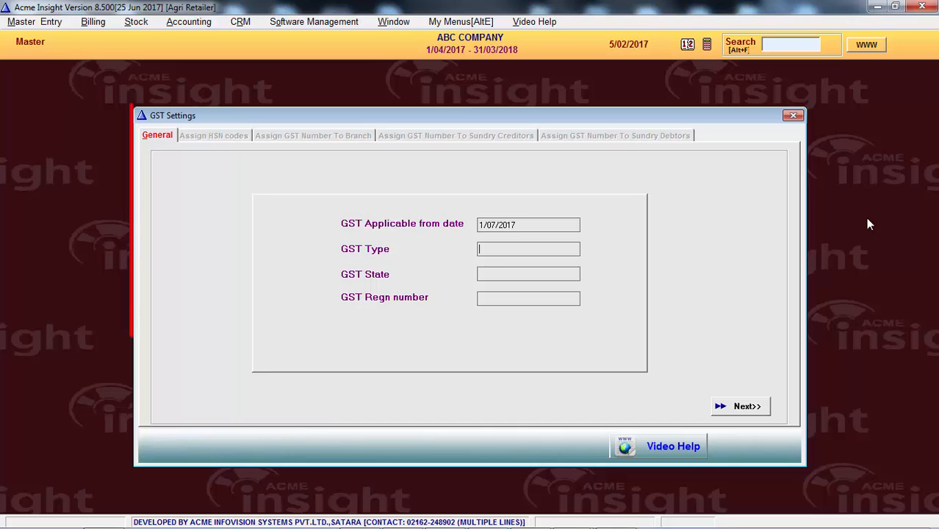
pyautogui.click(792, 115)
# In the GST Settings wizard, set the GST State to MAHARASHTRA and enter the company's GST registration number.
pyautogui.click(50, 23)
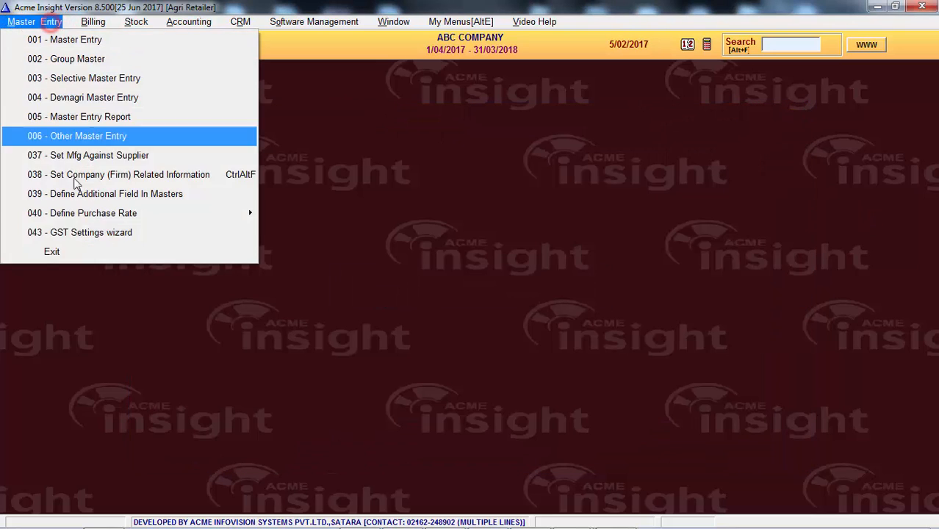
pyautogui.click(144, 233)
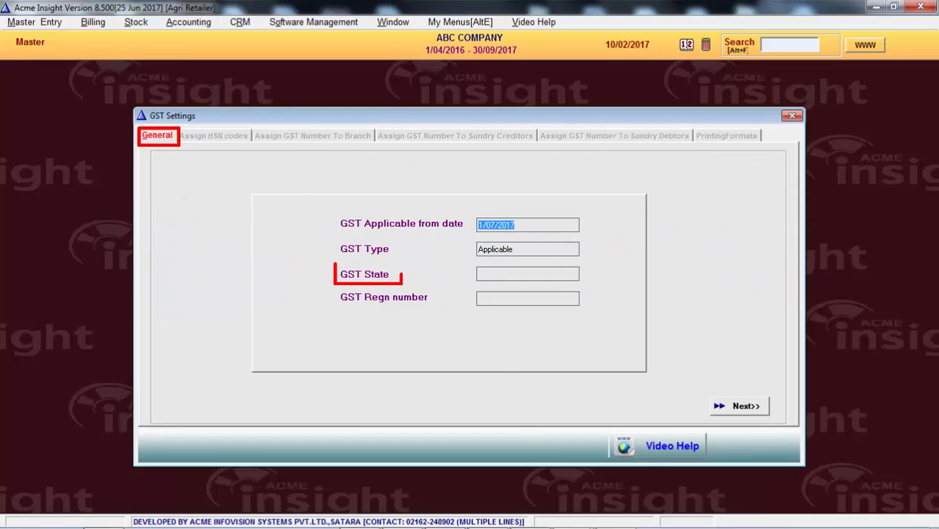
pyautogui.click(555, 273)
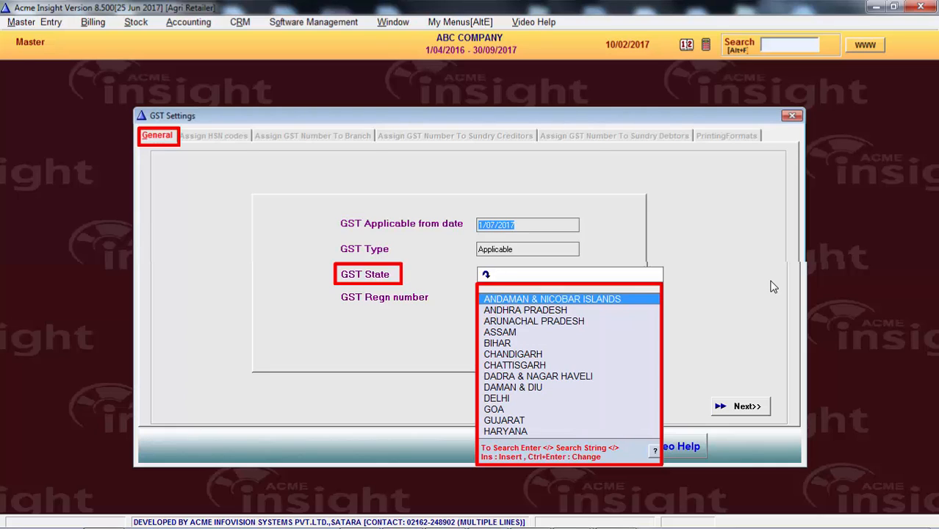
pyautogui.write('MAHA')
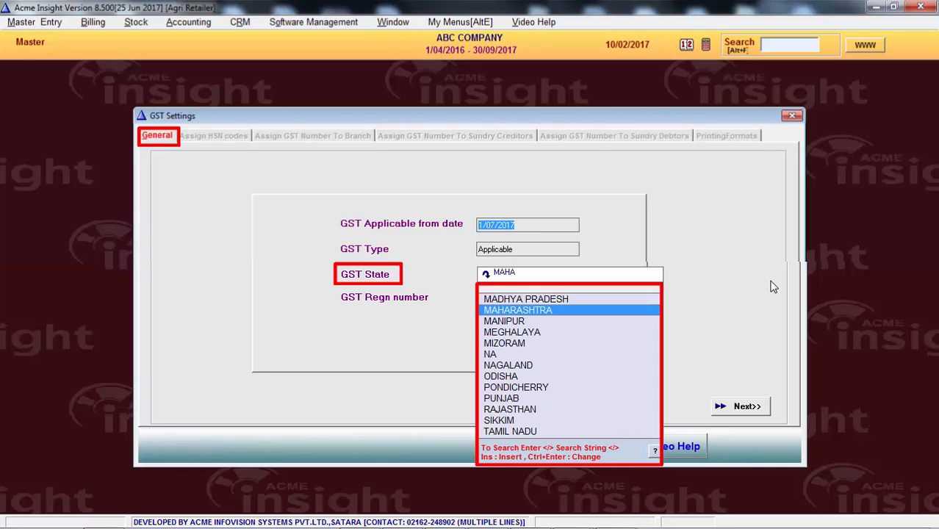
pyautogui.press('Insert')
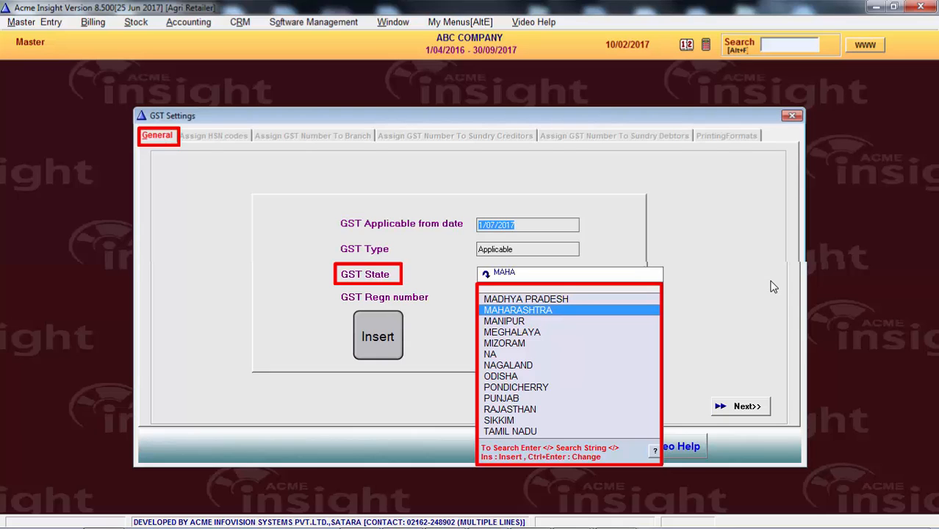
pyautogui.press('Return')
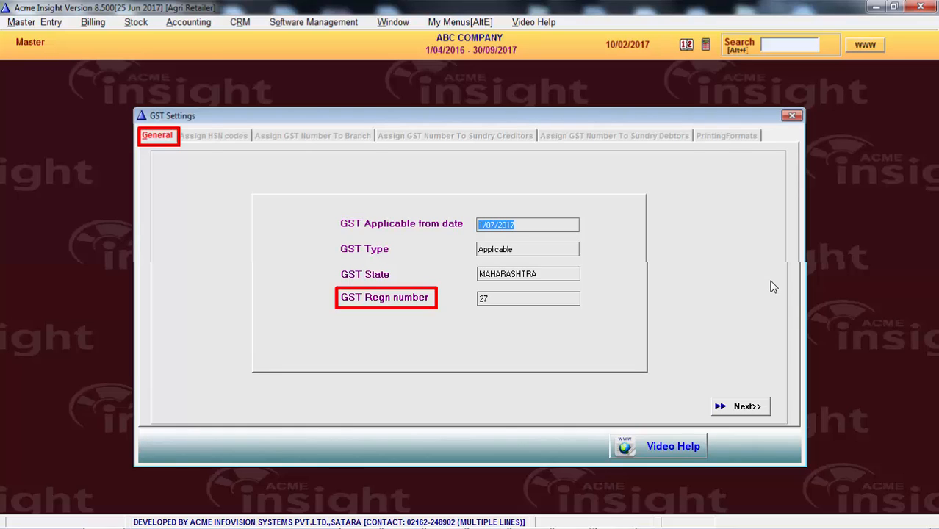
pyautogui.write('AAAAA1111A1Z1')
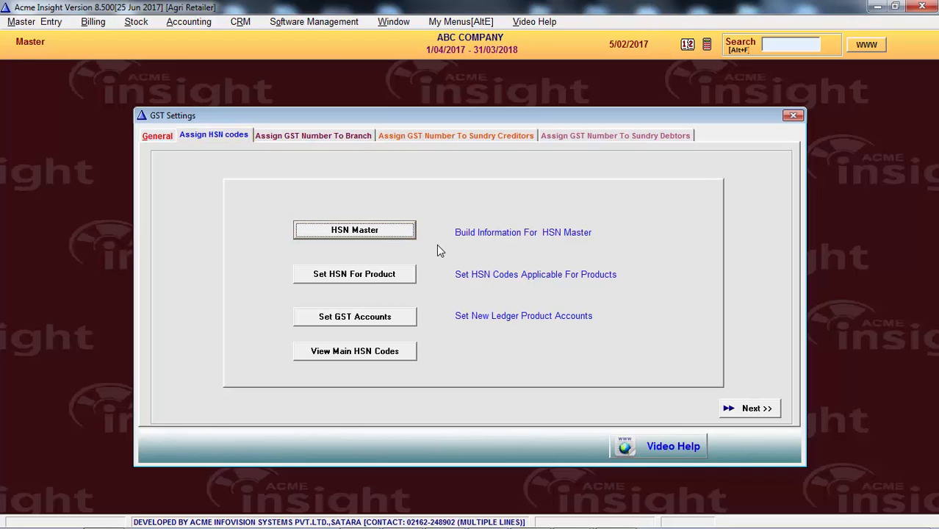
# Insert a new HSN Master record with the description INSECTICIDES and HSN code 3808.
pyautogui.click(402, 233)
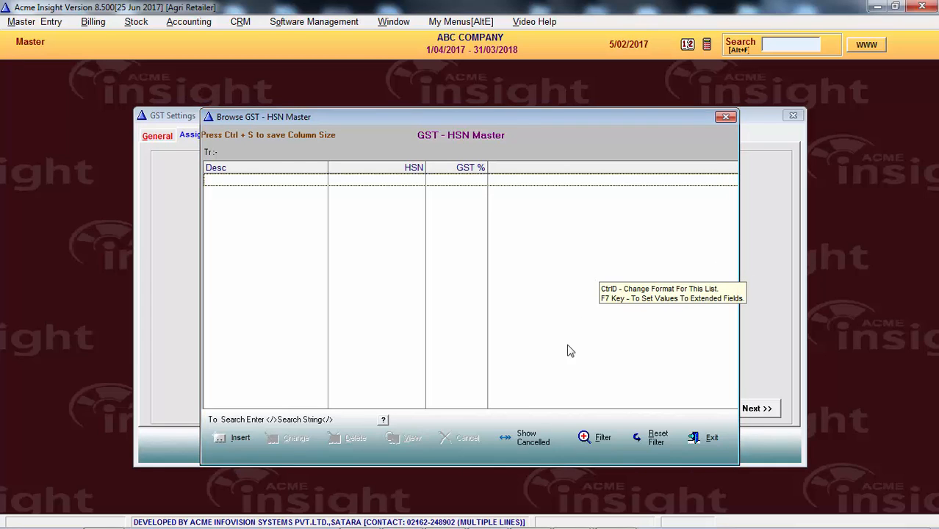
pyautogui.press('Insert')
pyautogui.click(764, 349)
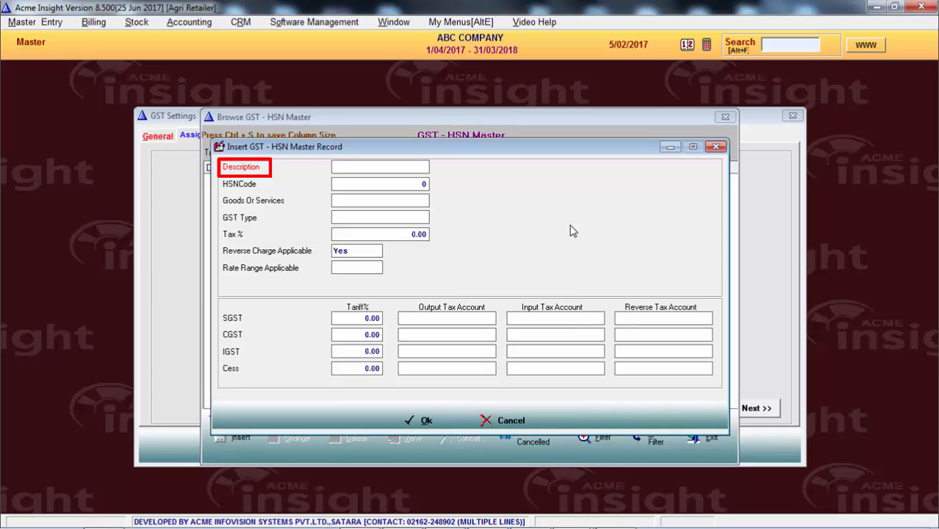
pyautogui.write('INSECT')
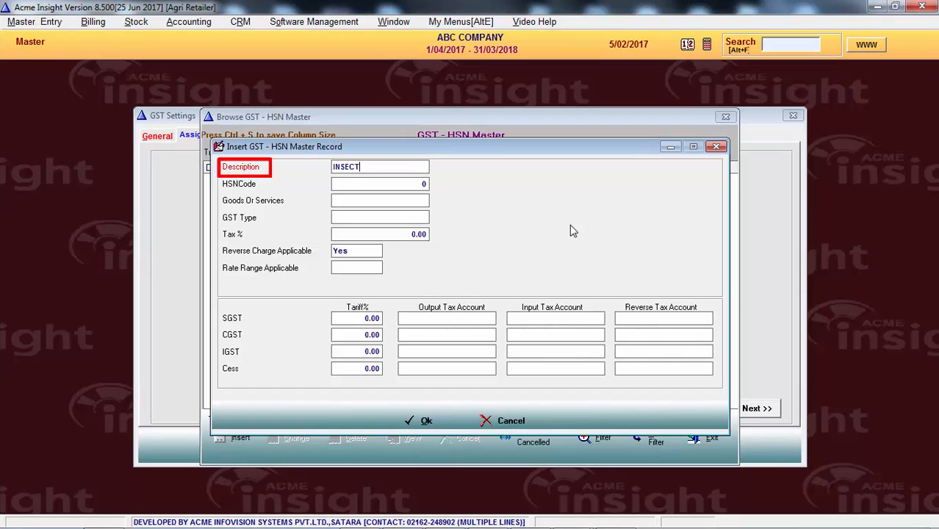
pyautogui.write('ICIDES')
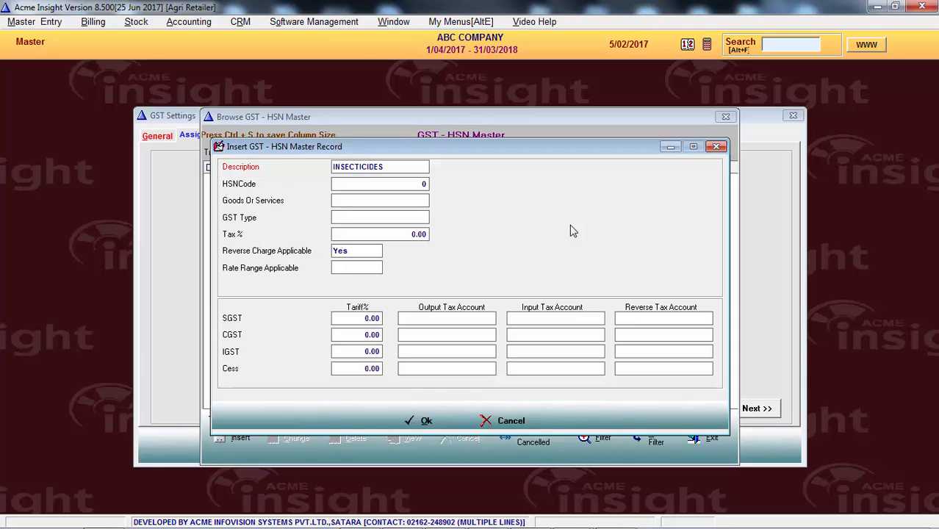
pyautogui.press('Return')
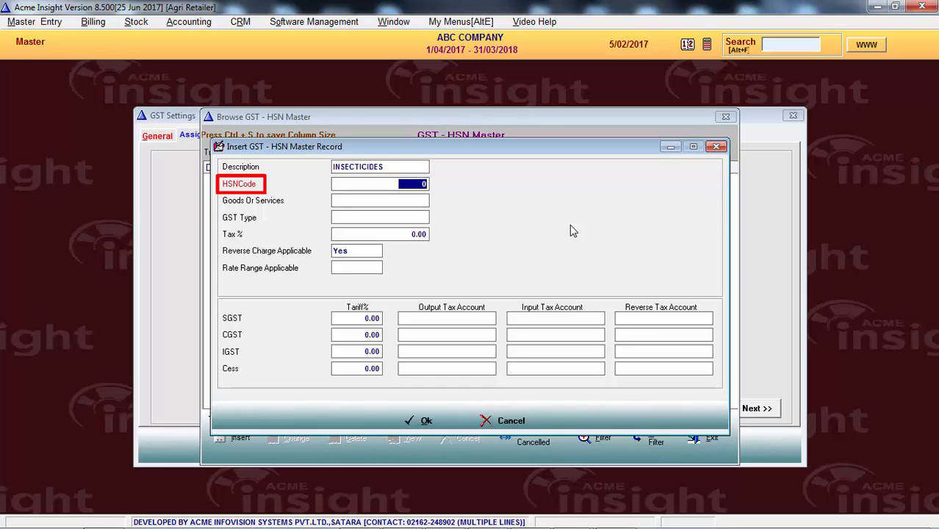
pyautogui.write('3808')
pyautogui.press('Return')
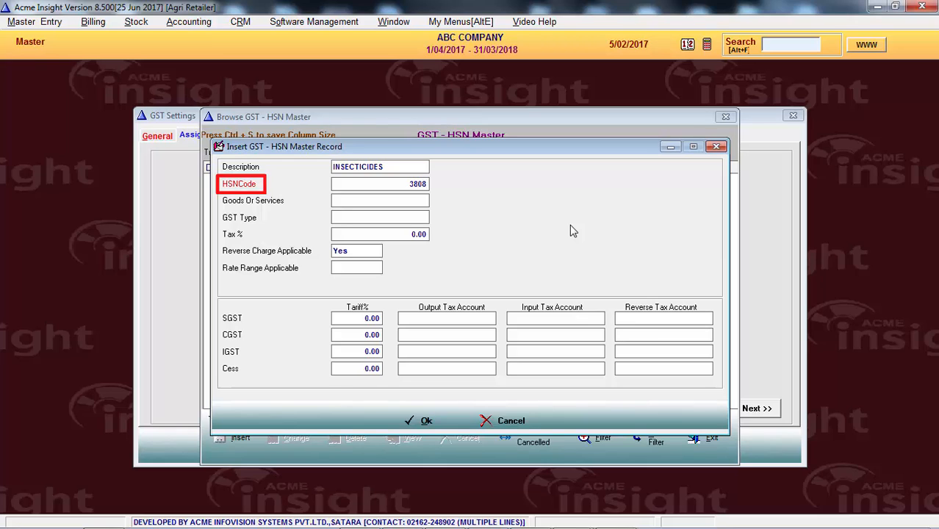
# Classify the HSN record as Goods with GST Type GST, 18% tax and Reverse Charge Applicable set to Yes.
pyautogui.press('Down')
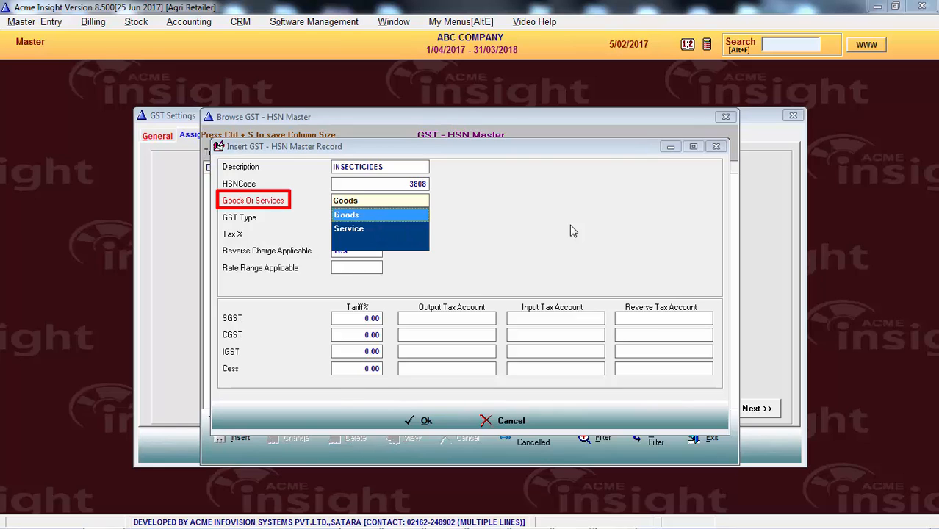
pyautogui.press('Return')
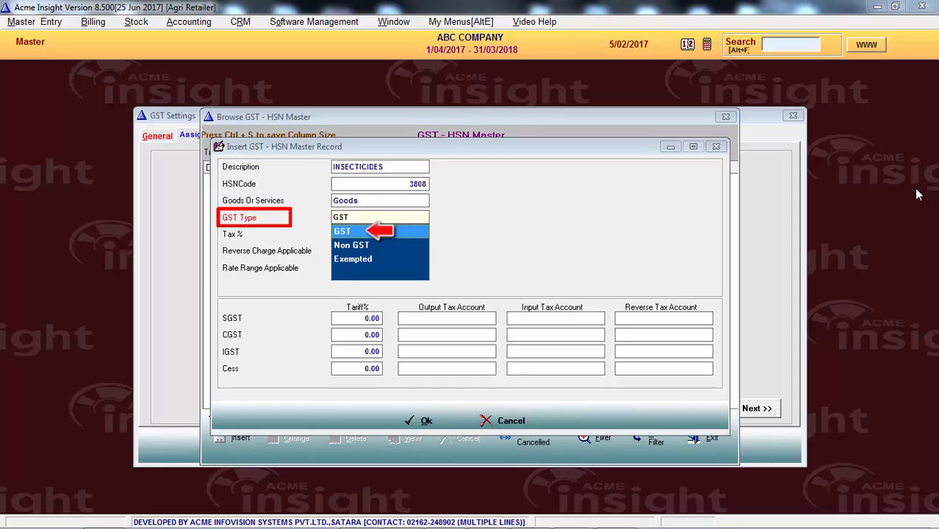
pyautogui.press('Return')
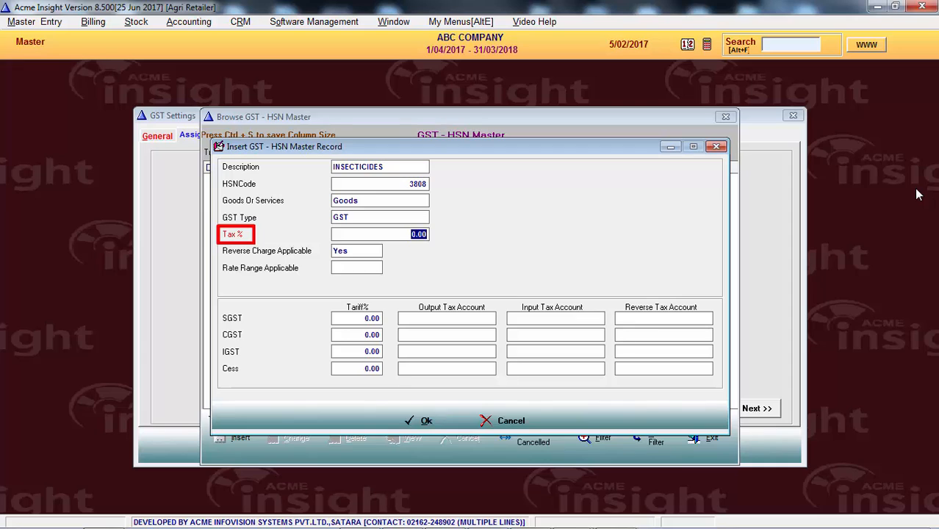
pyautogui.write('18')
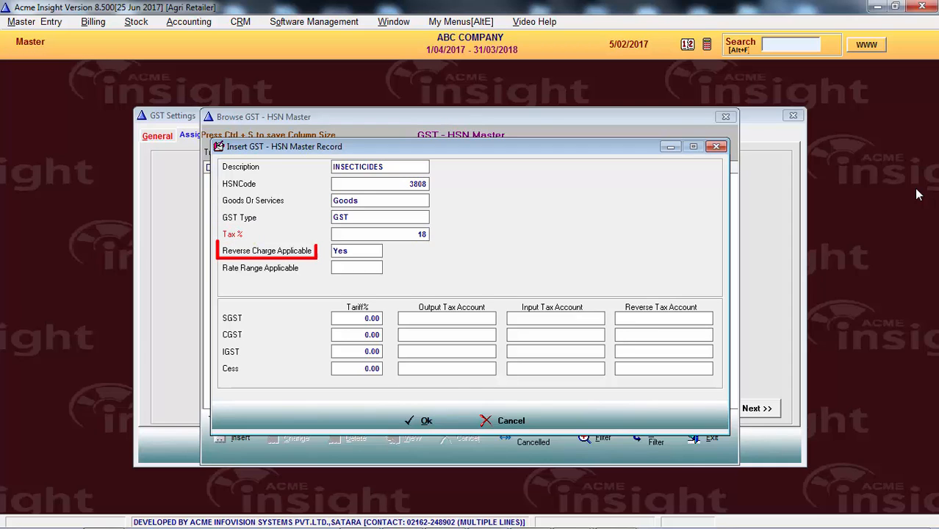
pyautogui.press('Return')
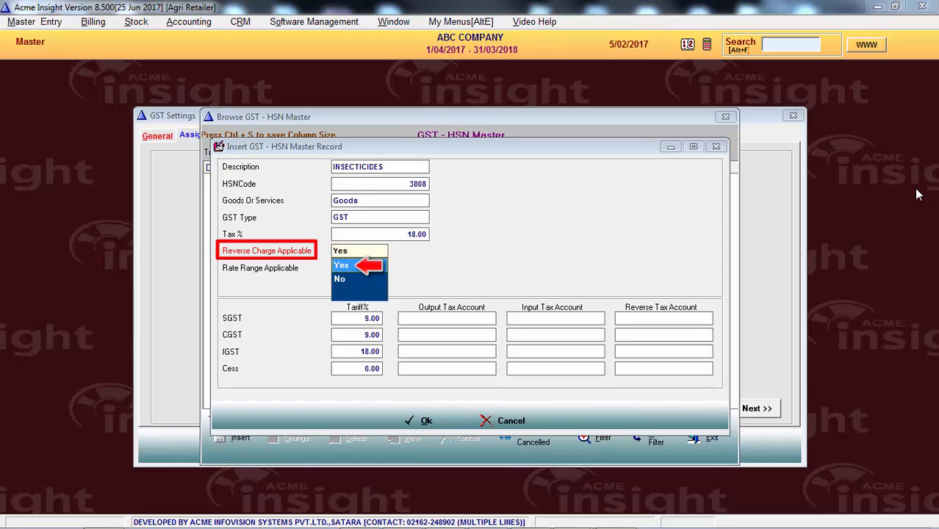
pyautogui.press('Return')
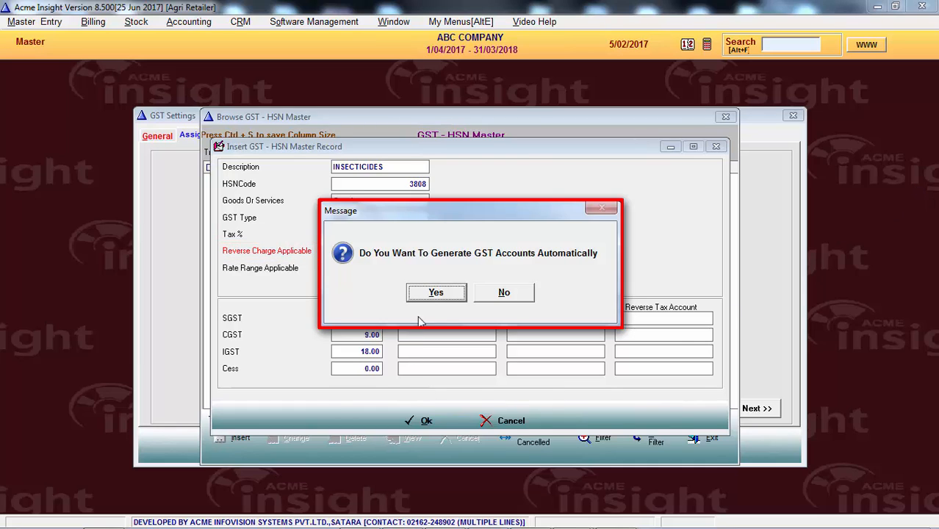
# Generate the GST accounts automatically for the HSN record under the Duties & Taxes account group.
pyautogui.click(437, 293)
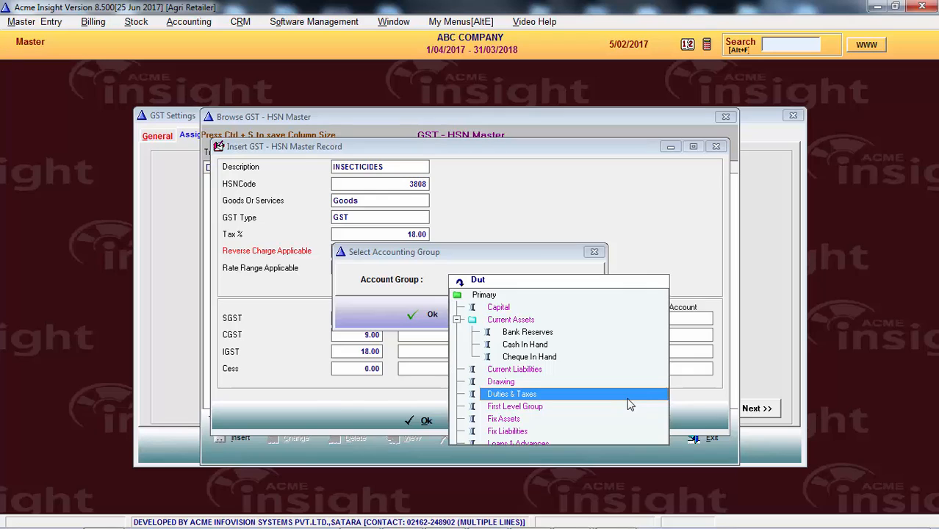
pyautogui.doubleClick(587, 398)
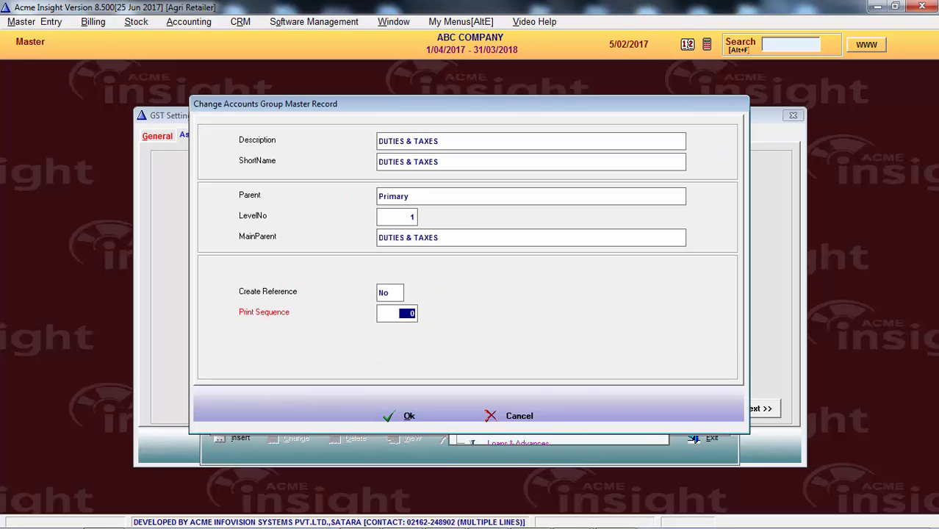
pyautogui.press('Escape')
pyautogui.click(588, 397)
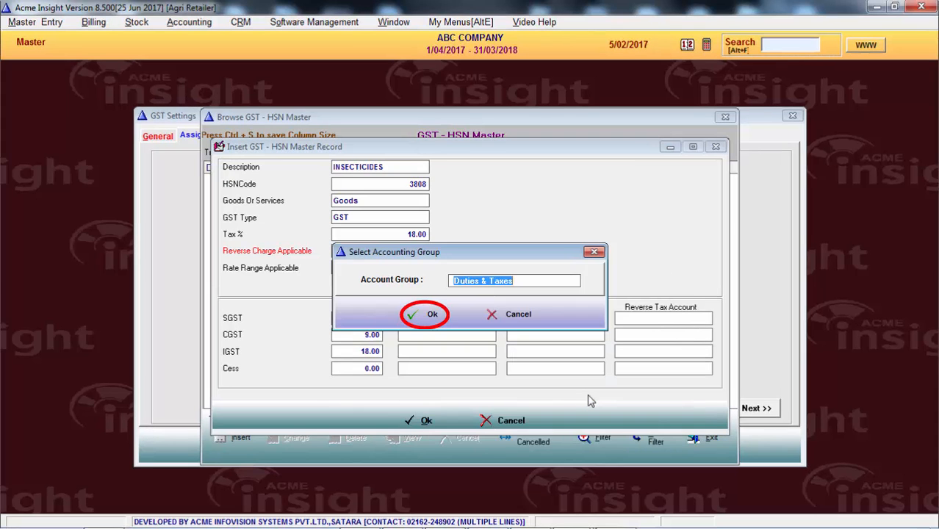
pyautogui.press('Return')
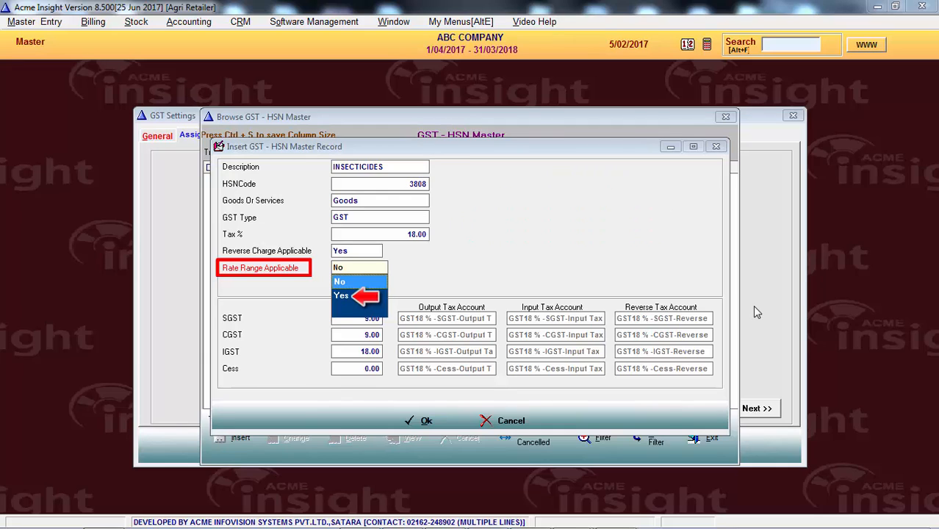
# Set Rate Range Applicable to Yes for the HSN record and enter 1000 as the range's upper limit.
pyautogui.click(358, 296)
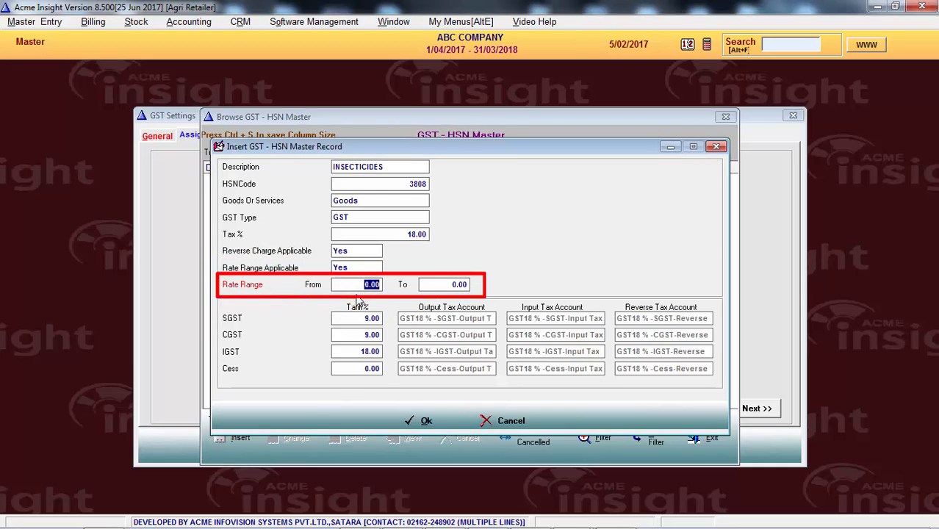
pyautogui.click(442, 284)
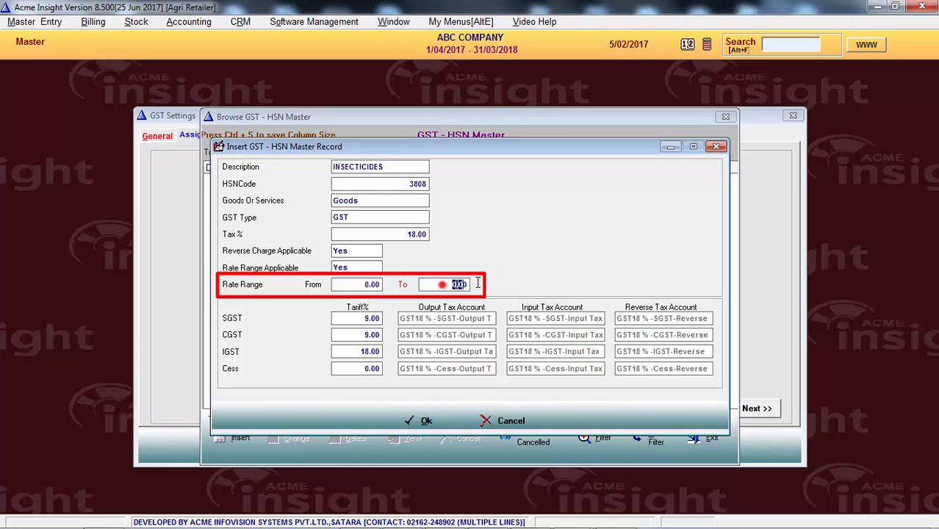
pyautogui.write('5')
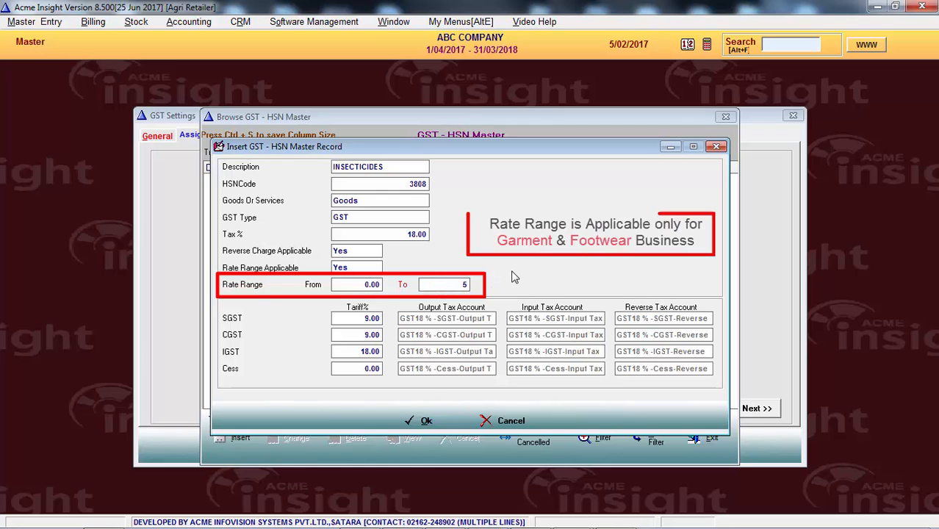
pyautogui.press('BackSpace')
pyautogui.write('1000')
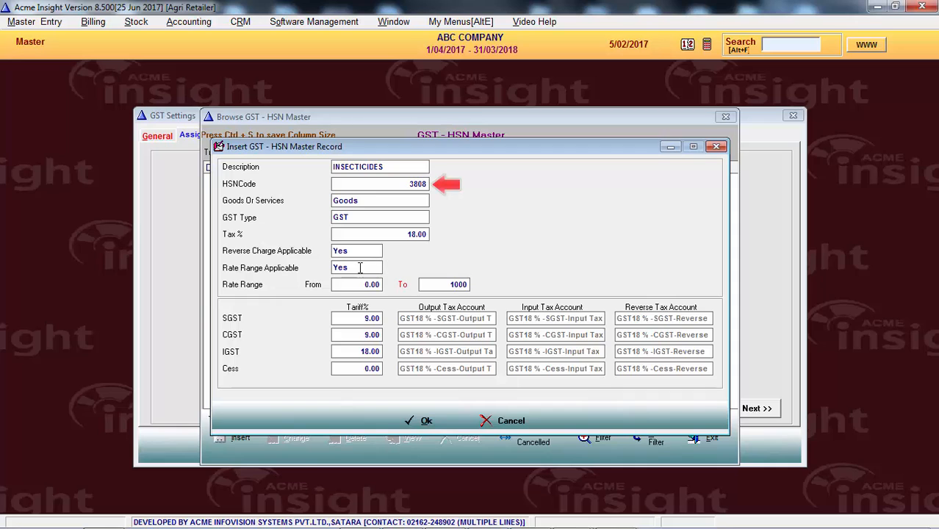
# Set Rate Range Applicable to No for the INSECTICIDES record and save it to the HSN Master.
pyautogui.click(360, 268)
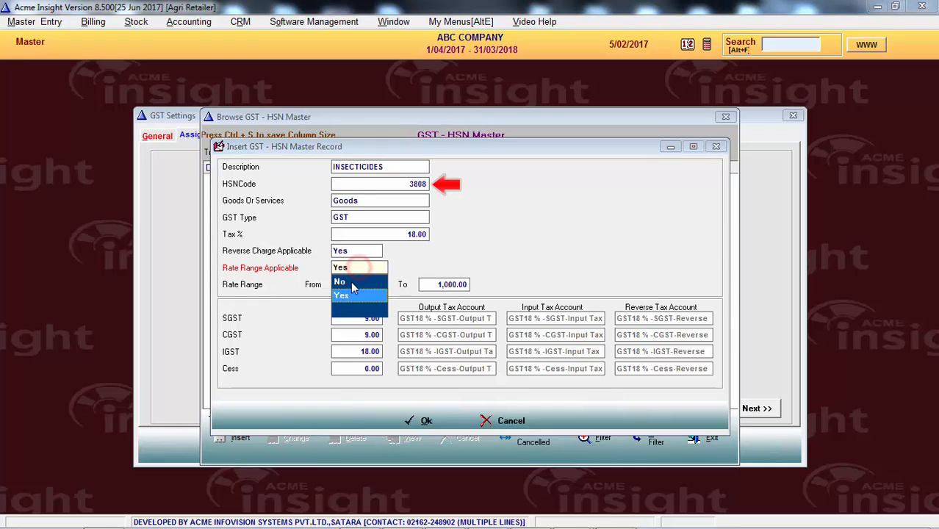
pyautogui.click(350, 281)
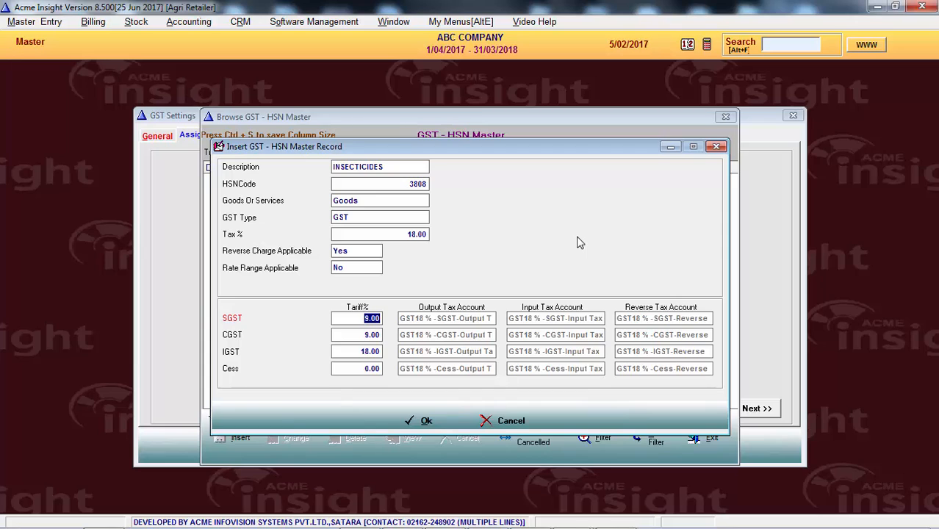
pyautogui.click(434, 423)
pyautogui.click(682, 234)
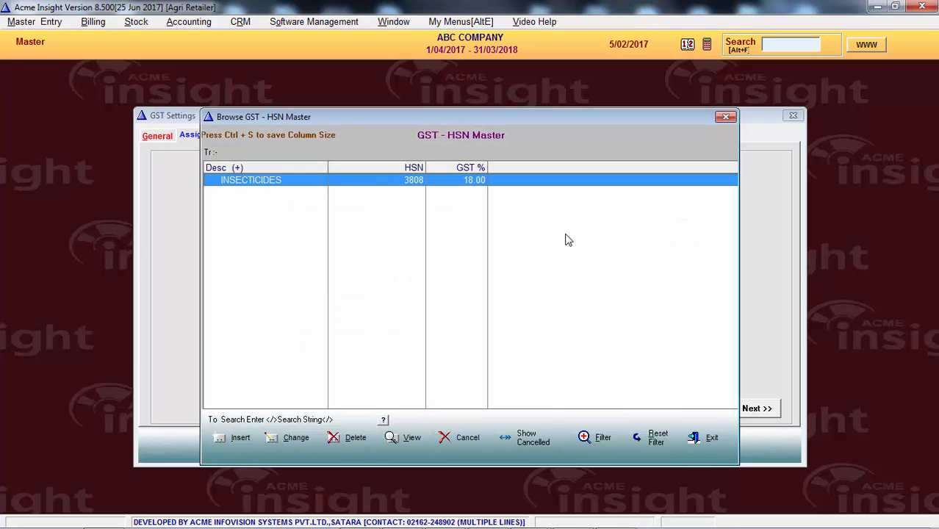
# Insert two more HSN Master records with code 6302: BLANKET <1000 at 5% GST and BLANKET >1000 at 12% GST.
pyautogui.click(241, 441)
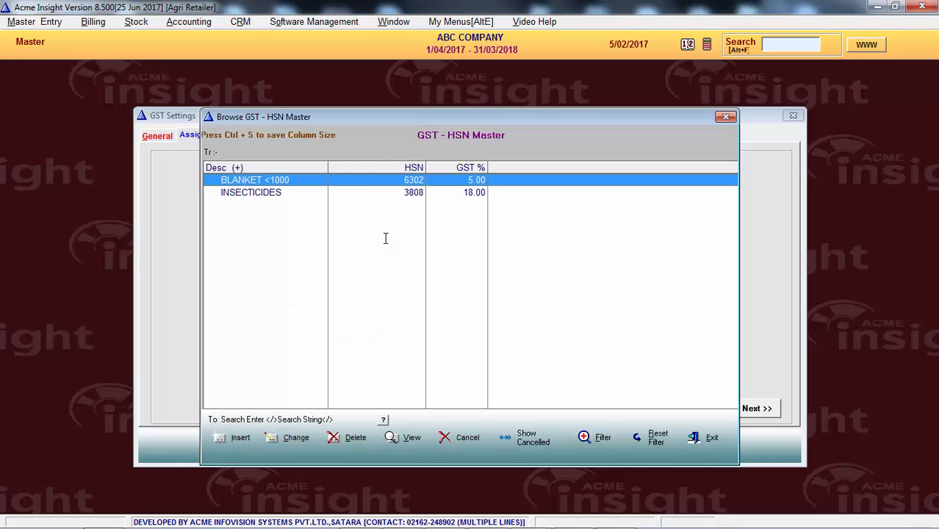
pyautogui.click(237, 438)
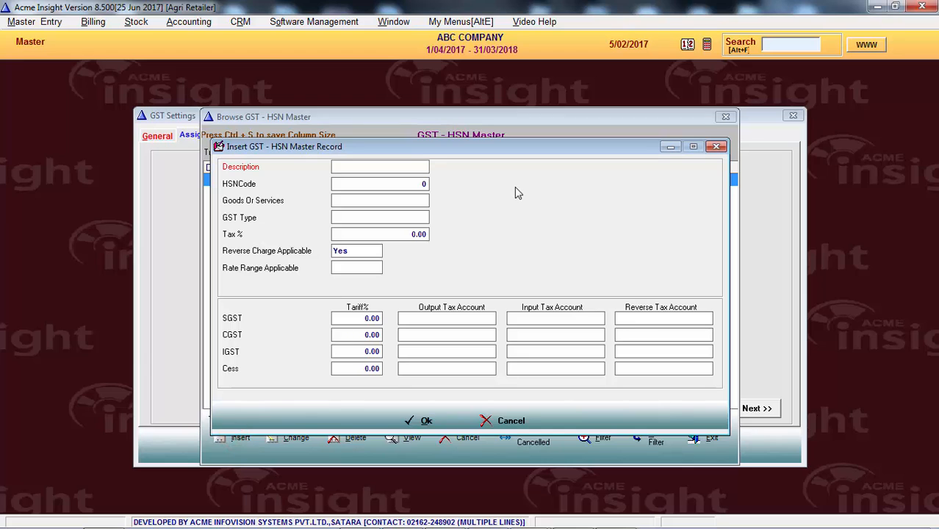
pyautogui.write('B')
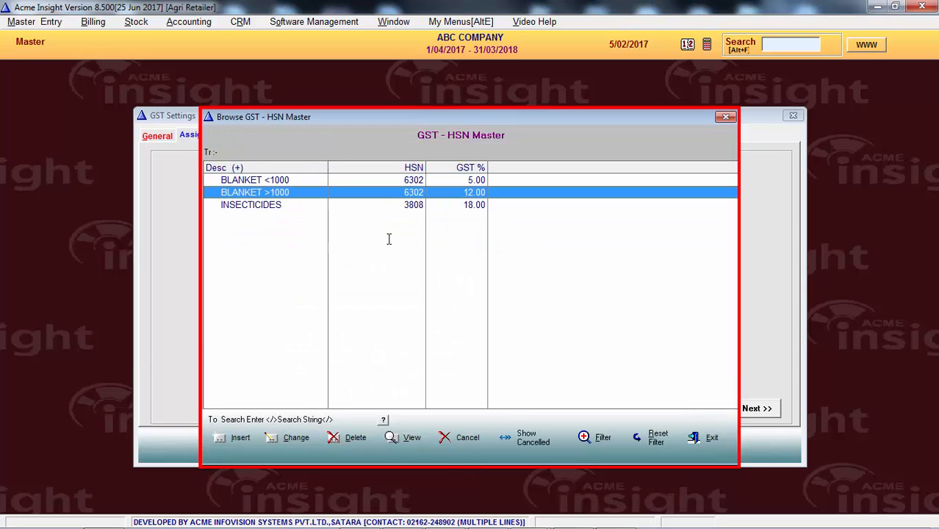
# Leave the HSN Master, open the HSN choices for product WHEAT MOHAN WONDER 5KG., and widen their Description column.
pyautogui.click(725, 117)
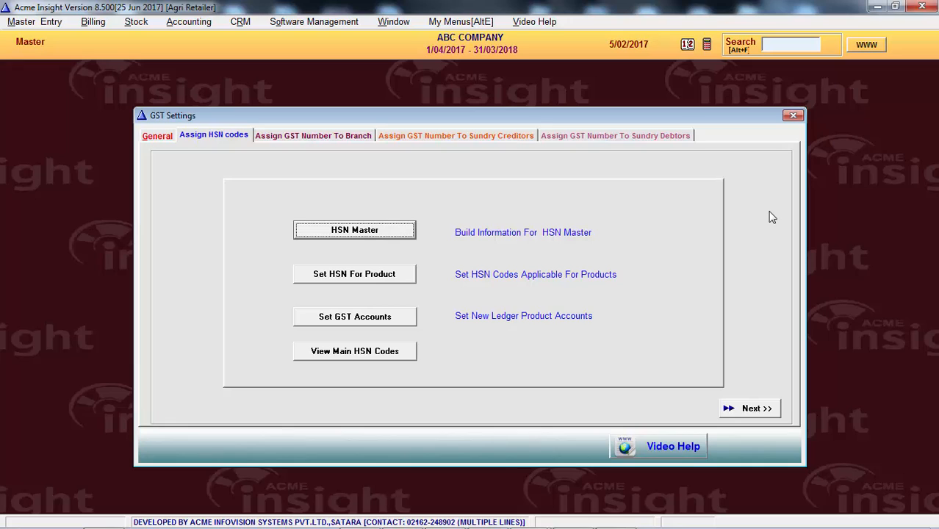
pyautogui.click(392, 276)
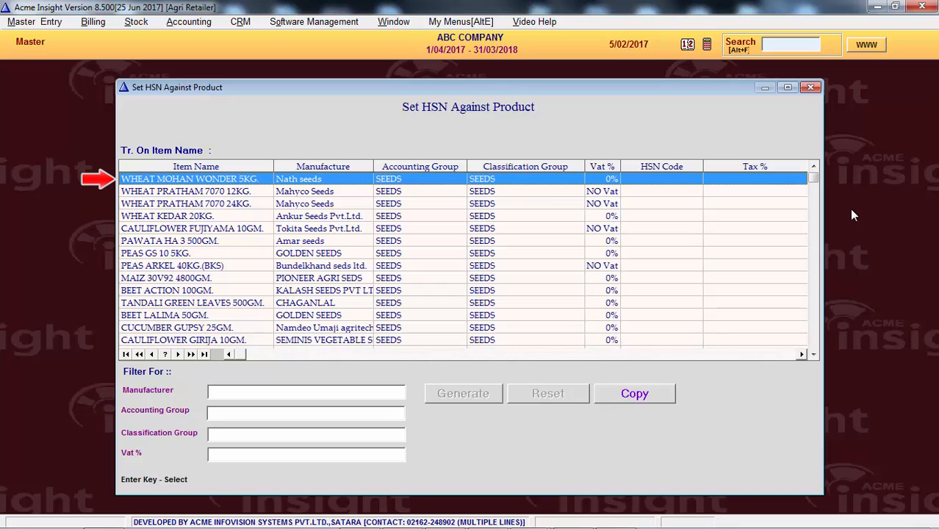
pyautogui.press('Return')
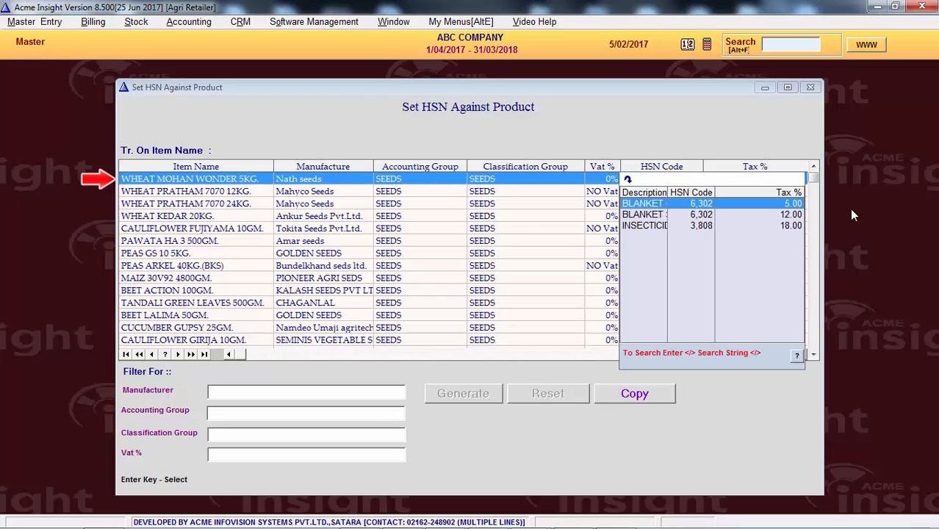
pyautogui.moveTo(668, 193); pyautogui.dragTo(704, 205)
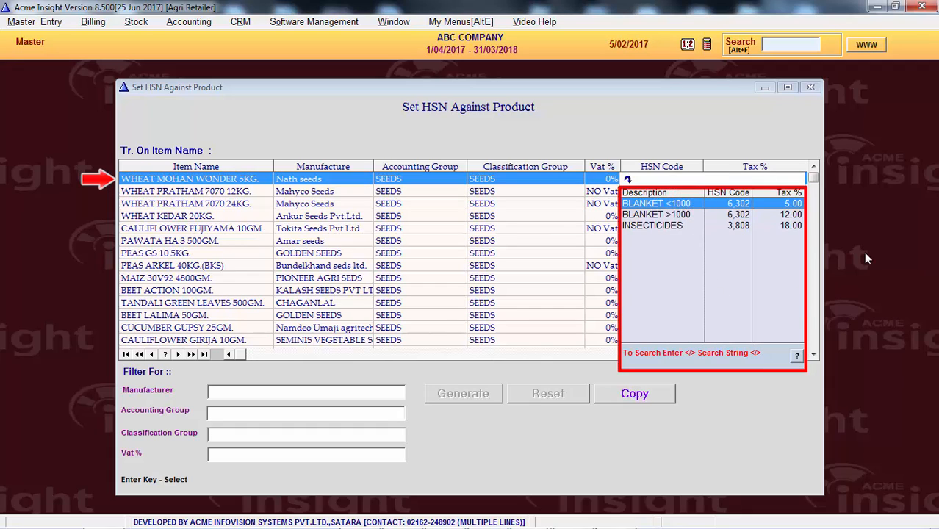
# Compare the two BLANKET entries and assign BLANKET <1000 with HSN code 6302 to WHEAT MOHAN WONDER 5KG.
pyautogui.press('Down')
pyautogui.press('Down')
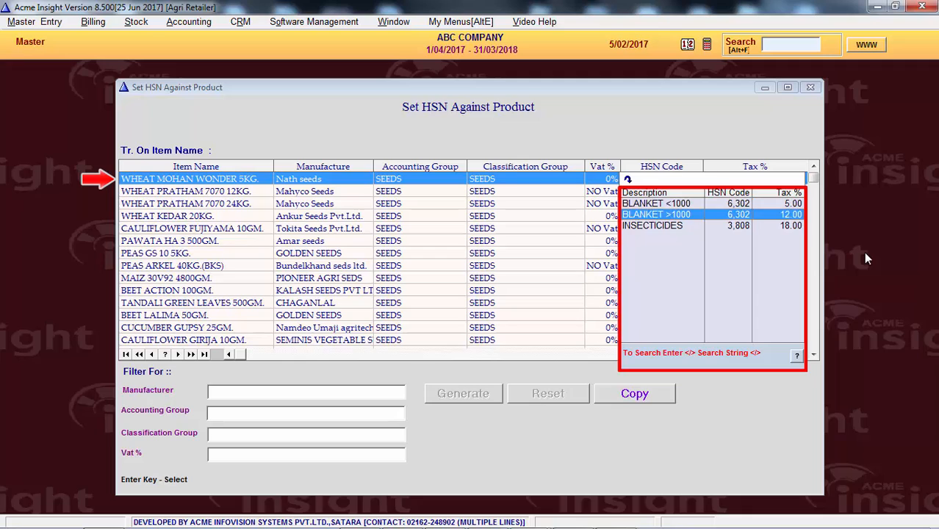
pyautogui.press('Up')
pyautogui.press('Up')
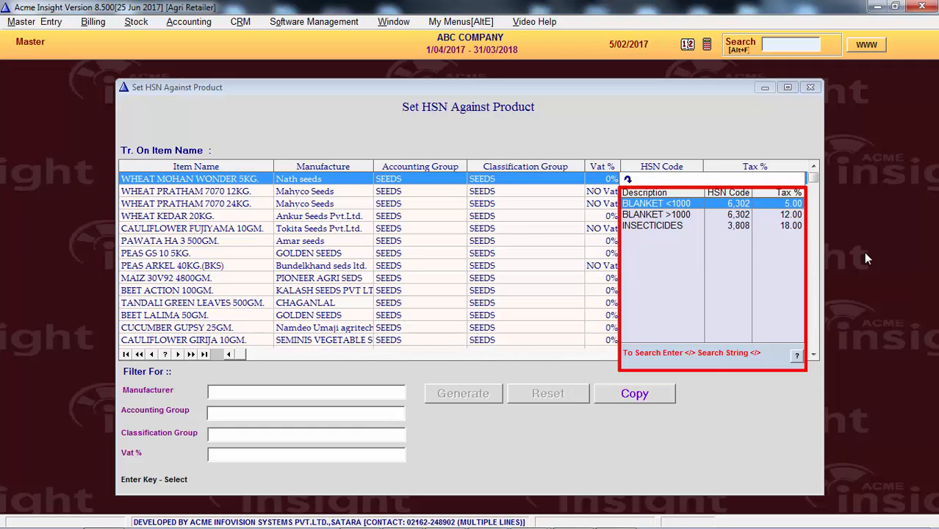
pyautogui.press('Down')
pyautogui.press('Up')
pyautogui.press('Down')
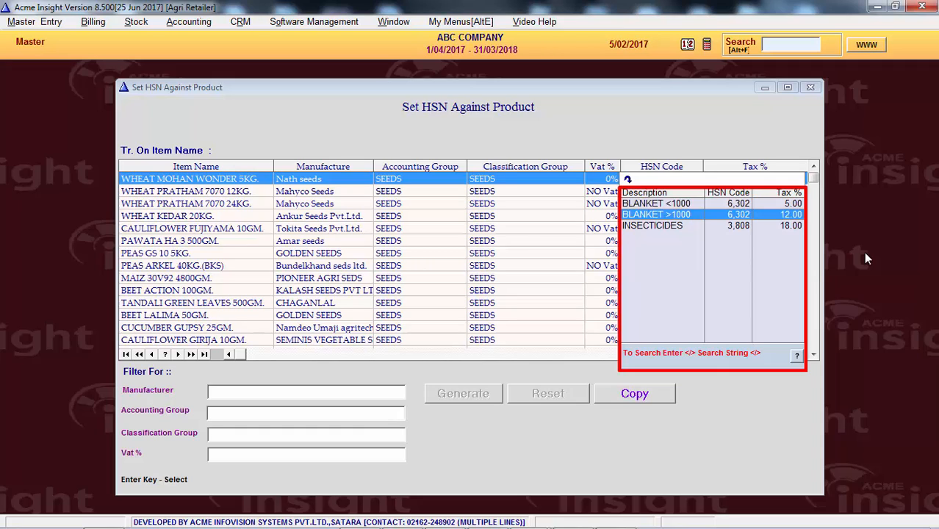
pyautogui.press('Up')
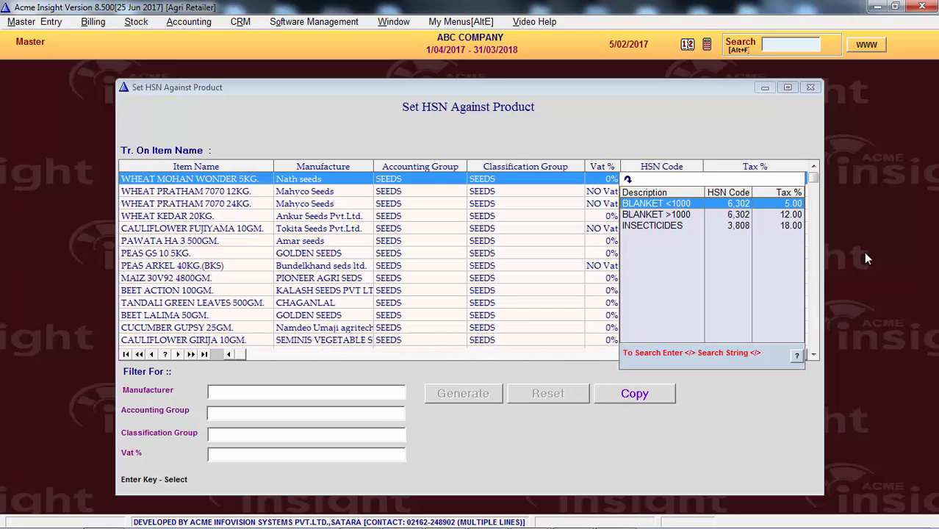
pyautogui.press('Return')
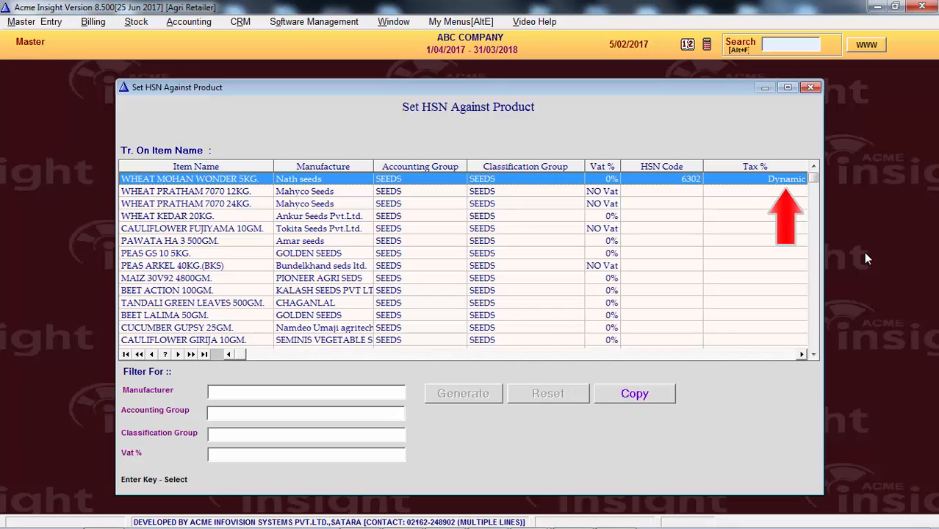
# Change the HSN code of WHEAT MOHAN WONDER 5KG. to 3808 with 18% tax.
pyautogui.press('Return')
pyautogui.press('Down')
pyautogui.press('Down')
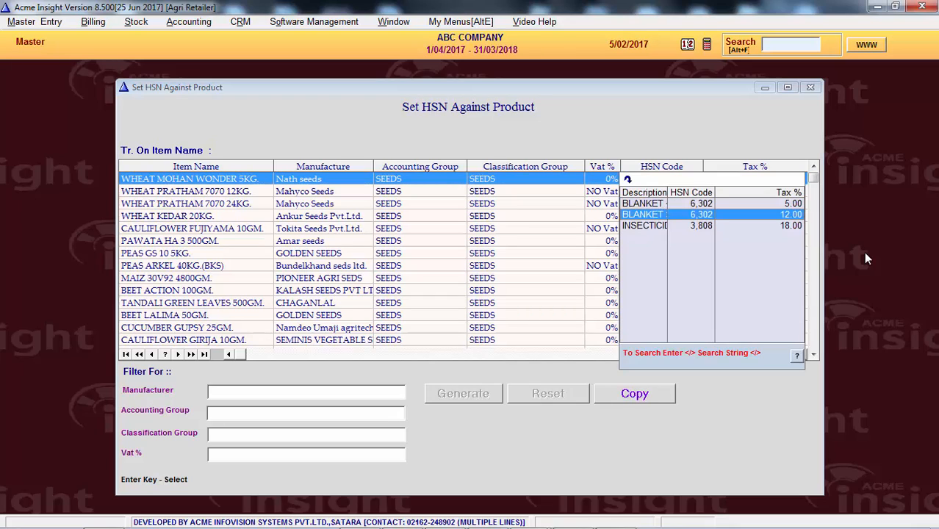
pyautogui.press('Return')
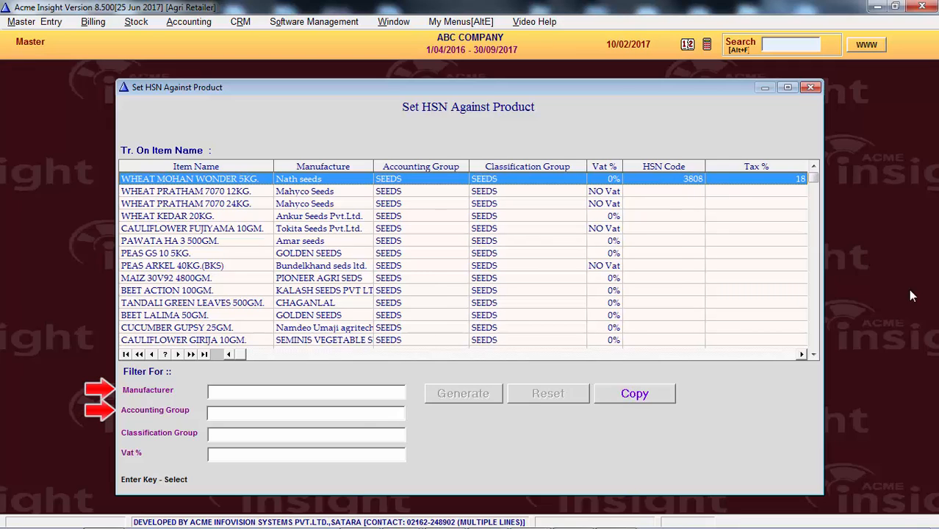
# Filter the product list by the Classification Group Insecticide.
pyautogui.click(353, 435)
pyautogui.scroll(-5, 338, 396)
pyautogui.click(334, 395)
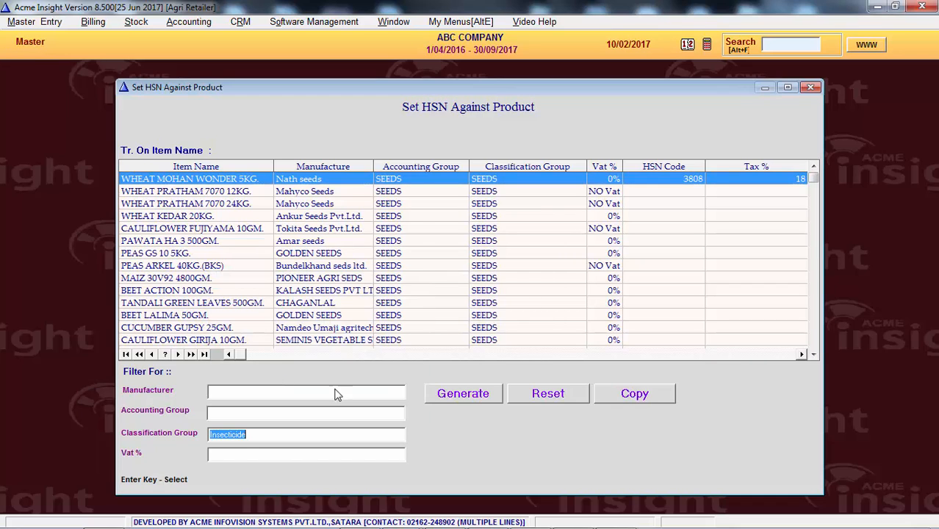
pyautogui.click(463, 394)
pyautogui.click(640, 215)
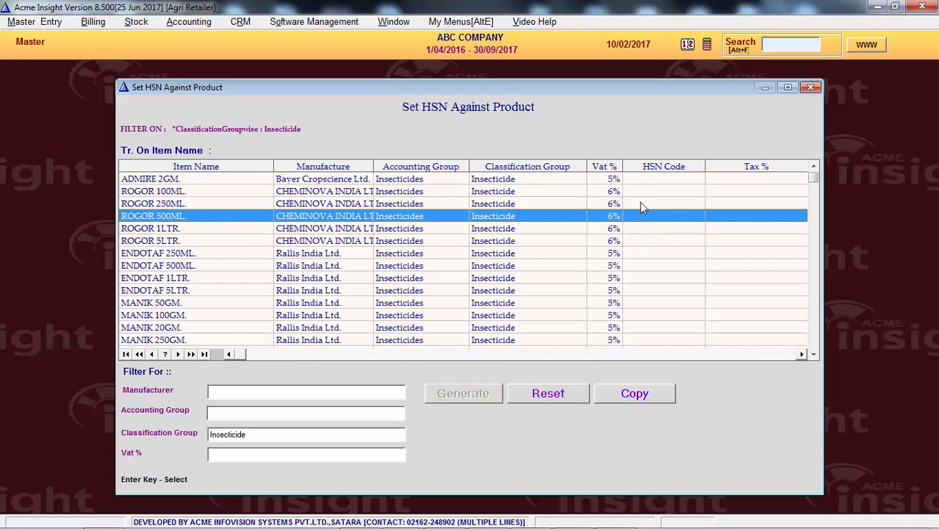
# Assign the INSECTICIDES HSN code 3808 with 18% tax to the product ADMIRE 2GM.
pyautogui.click(654, 184)
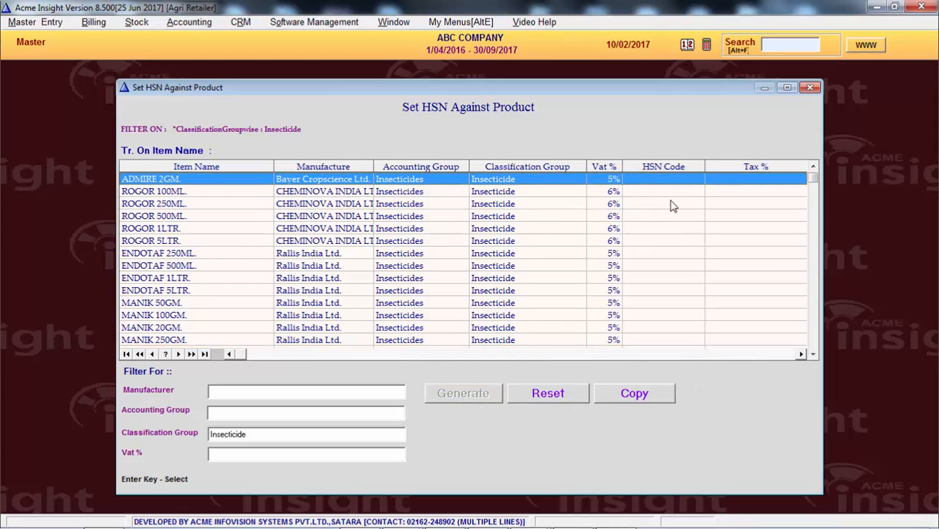
pyautogui.press('Return')
pyautogui.press('Down')
pyautogui.press('Down')
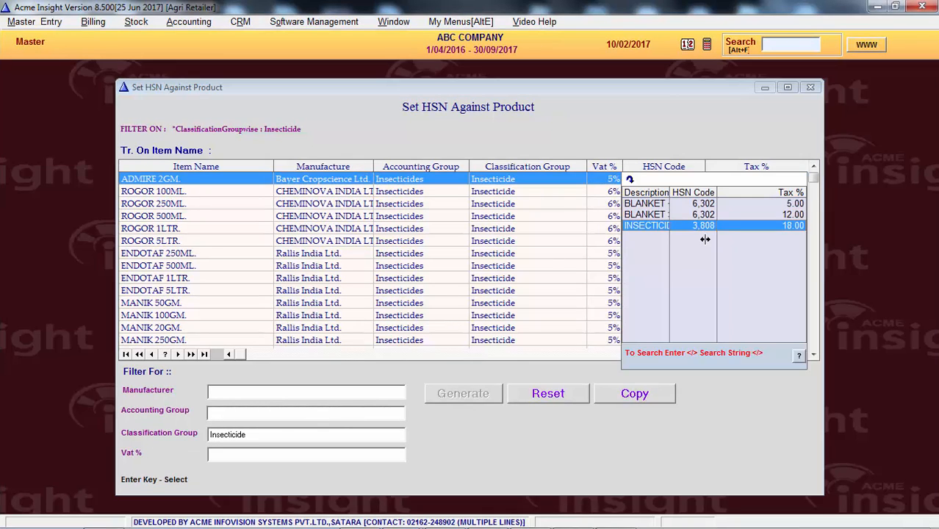
pyautogui.press('Return')
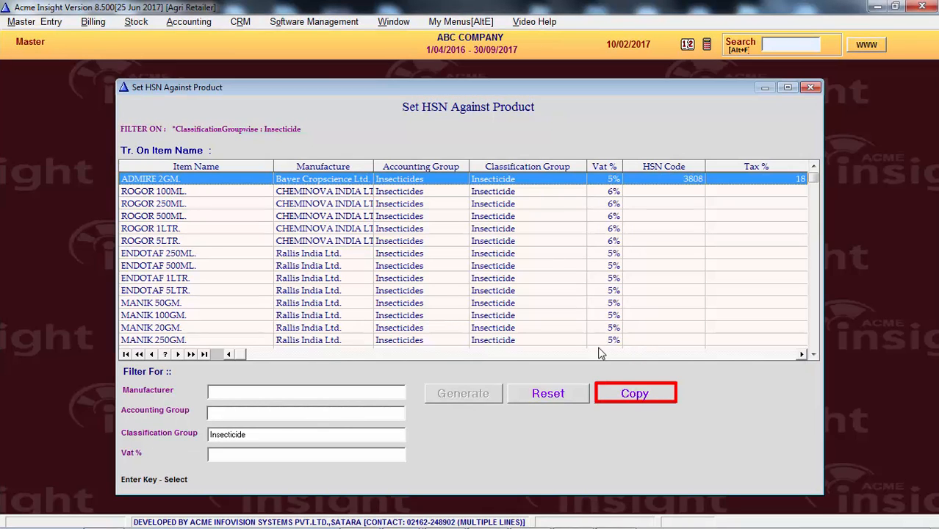
# Copy the HSN code of ADMIRE 2GM. to all products in the filtered Insecticide list.
pyautogui.click(654, 397)
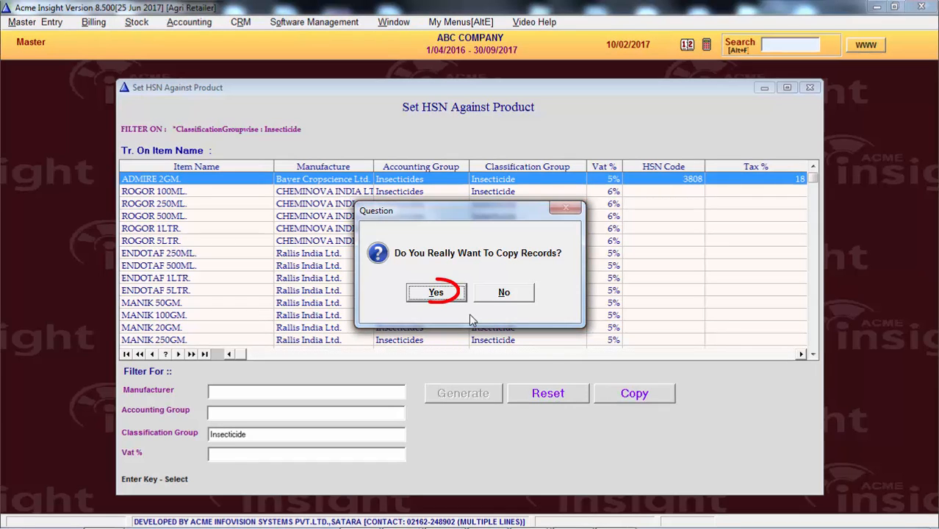
pyautogui.press('Return')
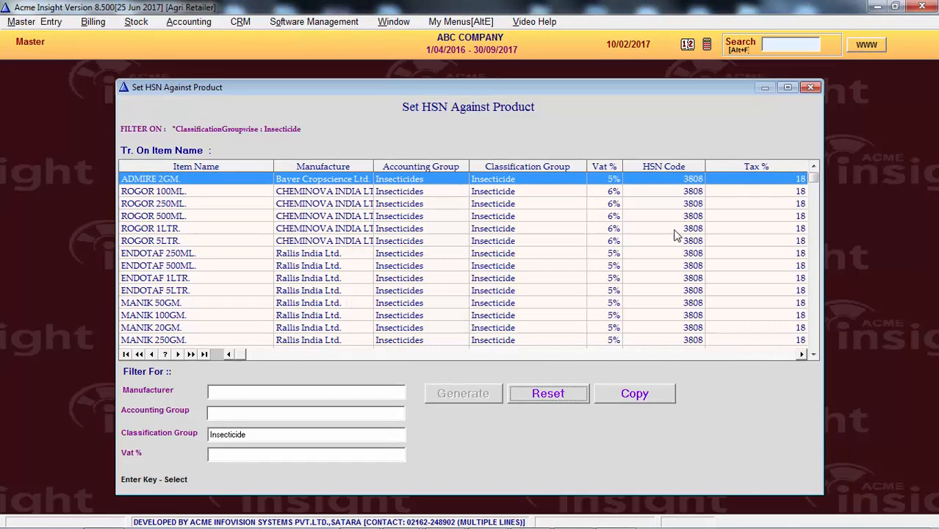
pyautogui.click(677, 229)
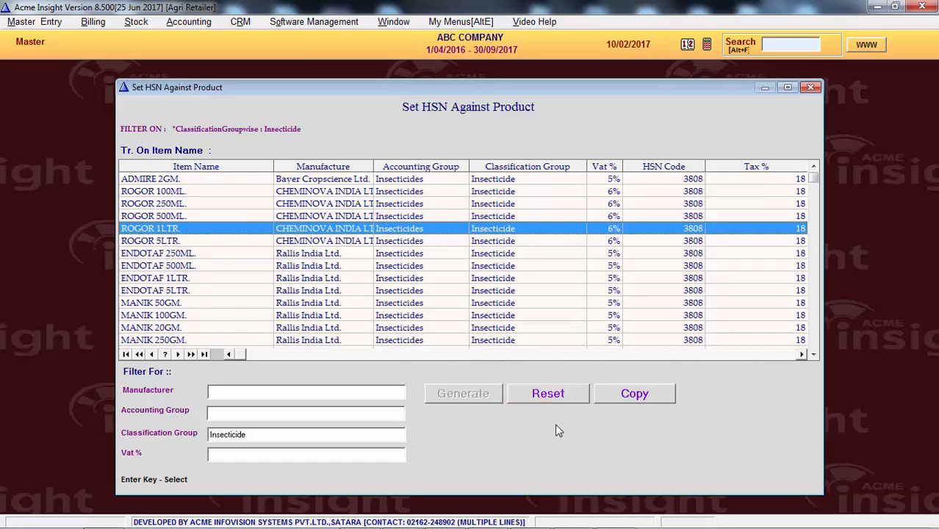
# Reset the classification filter and filter the product list by a Vat % of 6%.
pyautogui.click(541, 391)
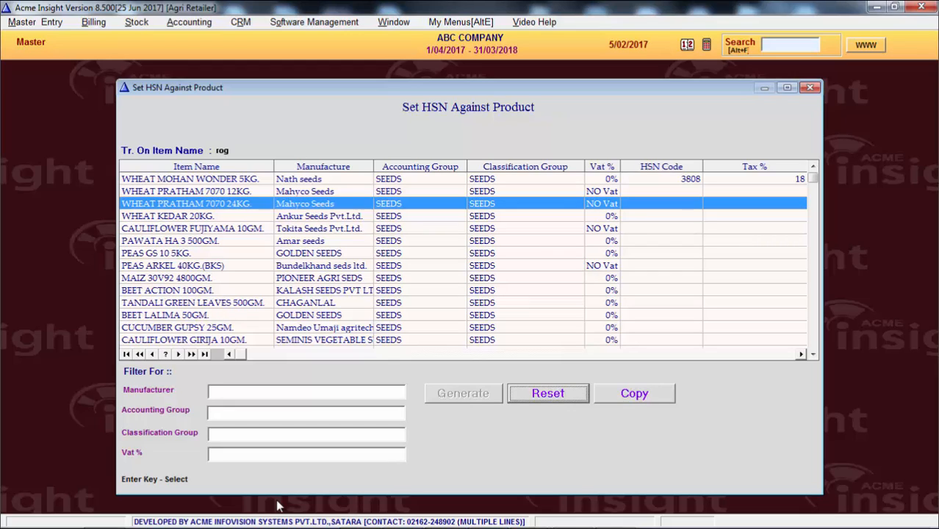
pyautogui.click(263, 455)
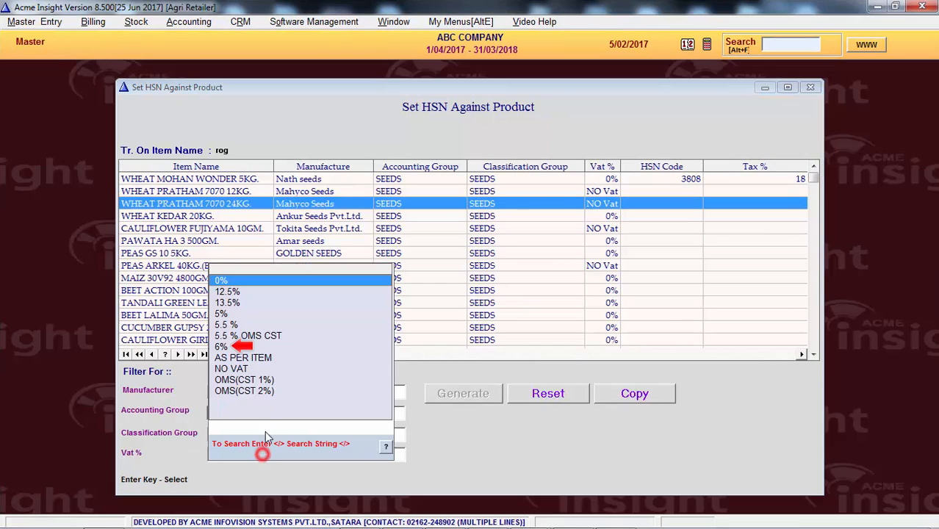
pyautogui.click(234, 350)
pyautogui.click(463, 393)
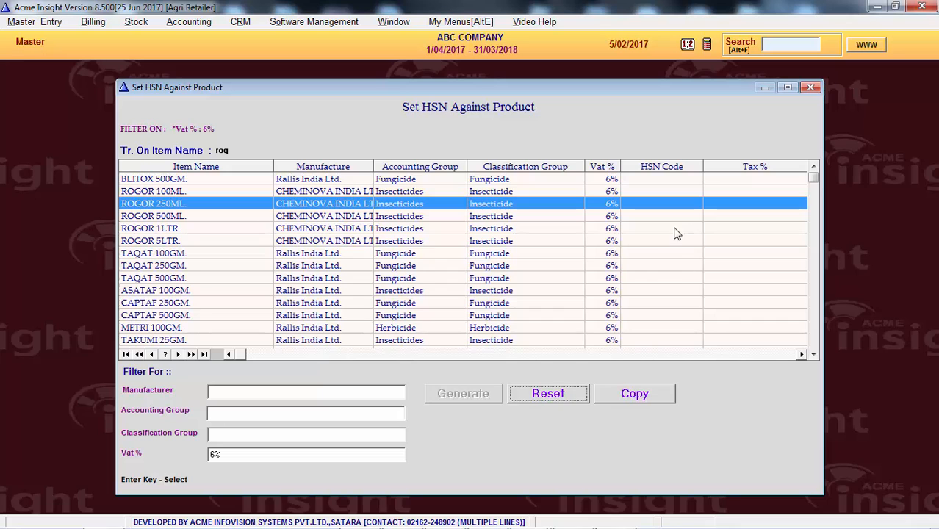
# Assign the INSECTICIDES HSN code 3808 to BLITOX 500GM. and copy it to all products in the 6% VAT list.
pyautogui.click(650, 253)
pyautogui.scroll(-5, 650, 261)
pyautogui.scroll(-5, 650, 260)
pyautogui.scroll(10, 650, 260)
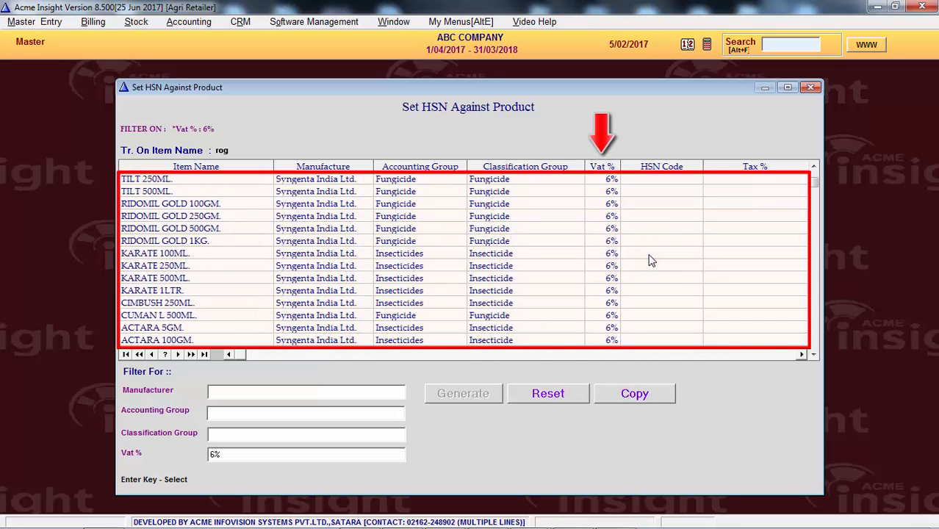
pyautogui.click(655, 180)
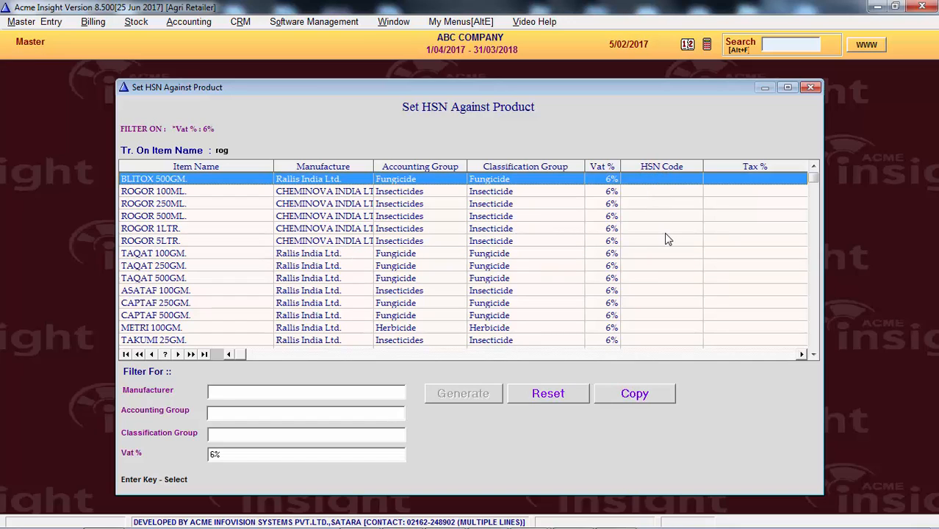
pyautogui.press('Return')
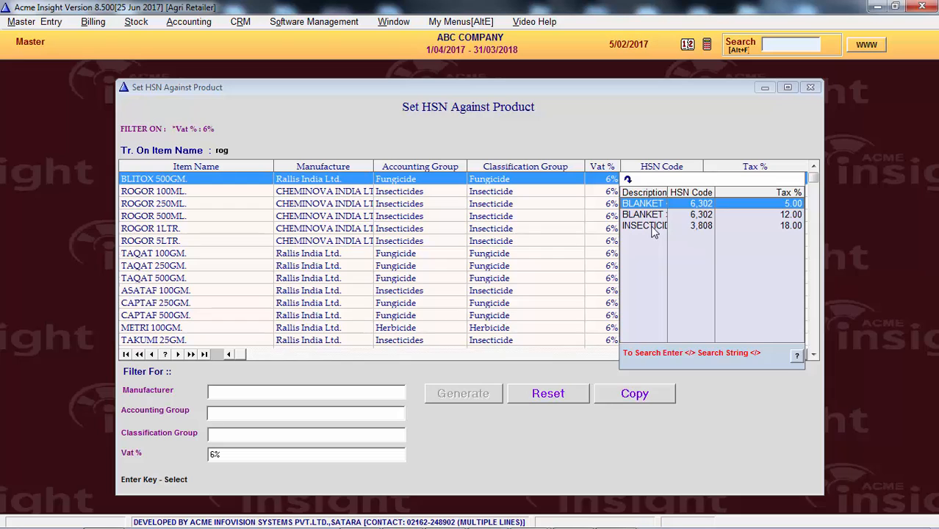
pyautogui.doubleClick(651, 226)
pyautogui.click(664, 394)
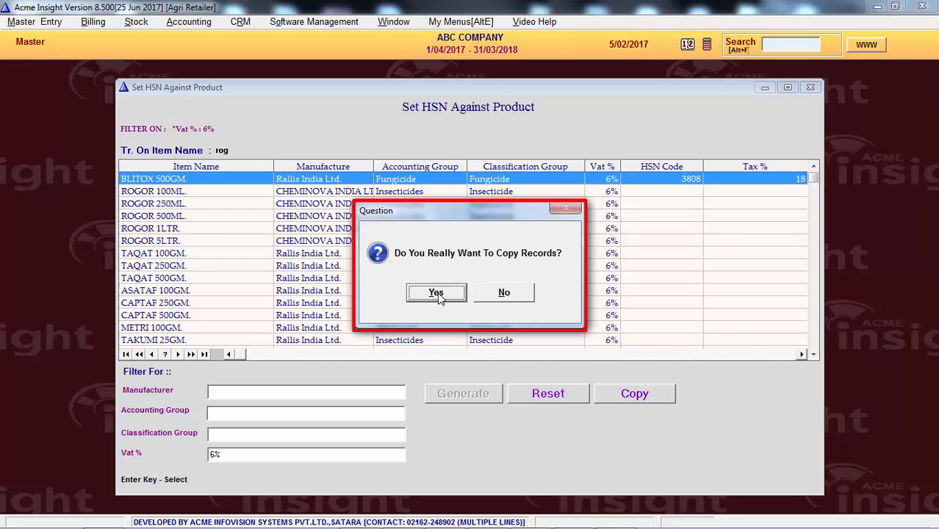
pyautogui.click(436, 294)
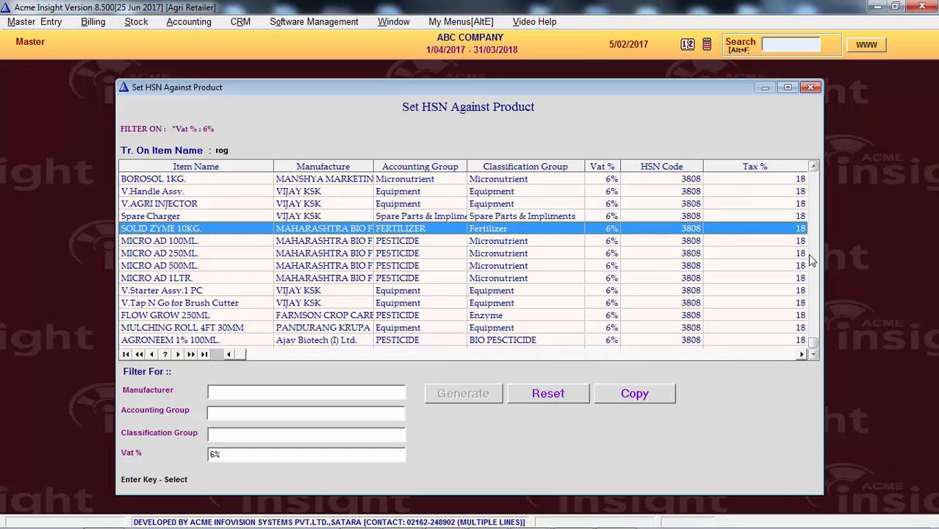
# Check the HSN and tariff of SOLID ZYME 10KG. in its Product Master record and close the record without changes.
pyautogui.press('Return')
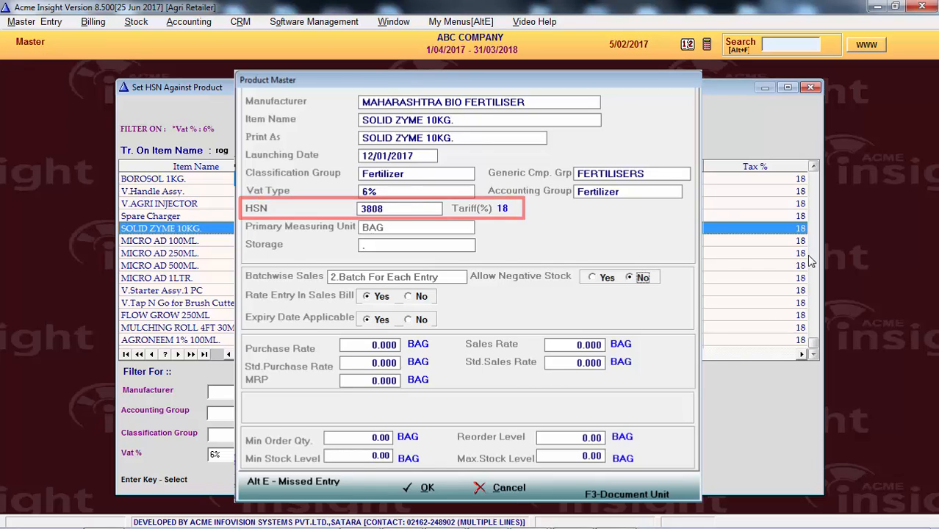
pyautogui.press('Escape')
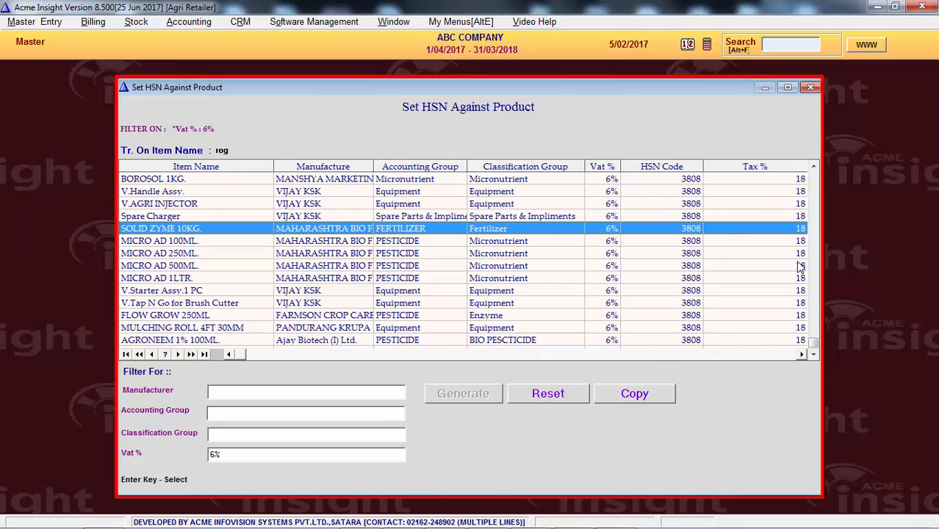
# Leave the product HSN list, open the GST accounts for state MAHARASHTRA, and auto-create the ledger accounts for HSN code Blanket >1000.
pyautogui.click(811, 87)
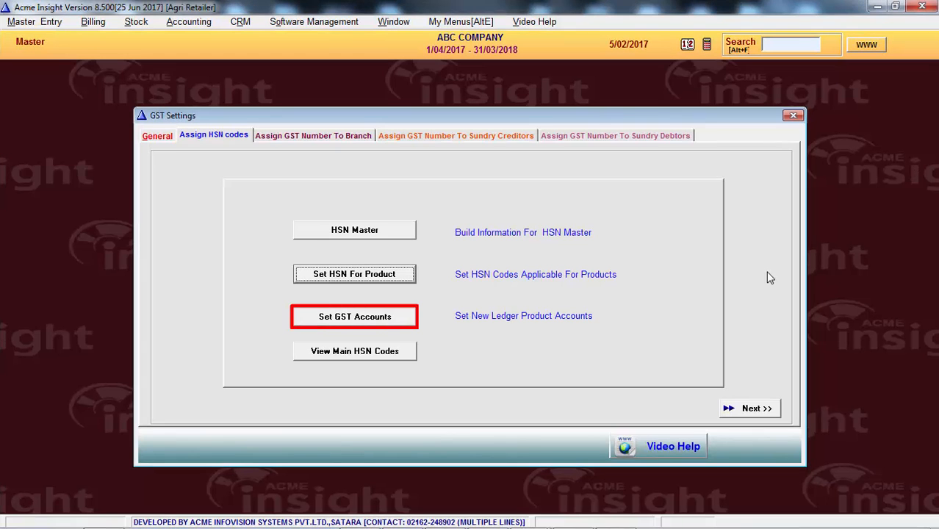
pyautogui.click(395, 324)
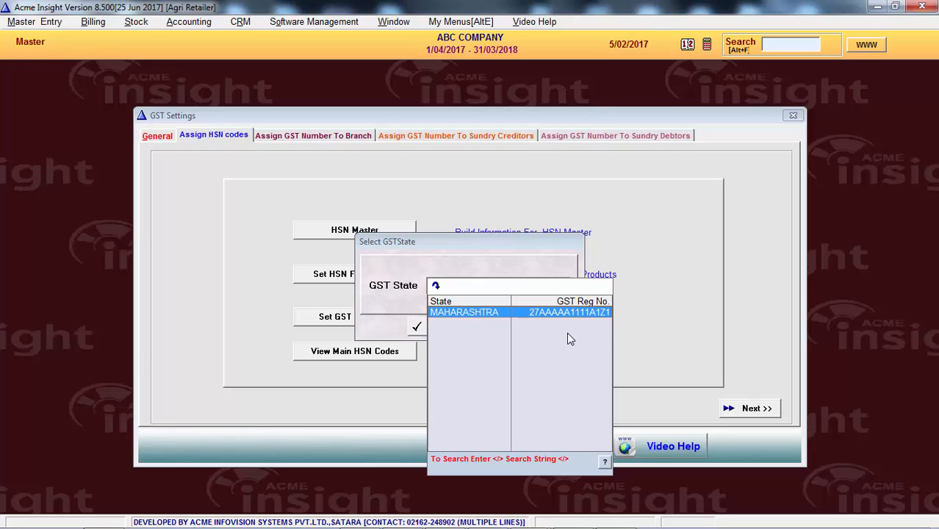
pyautogui.click(523, 317)
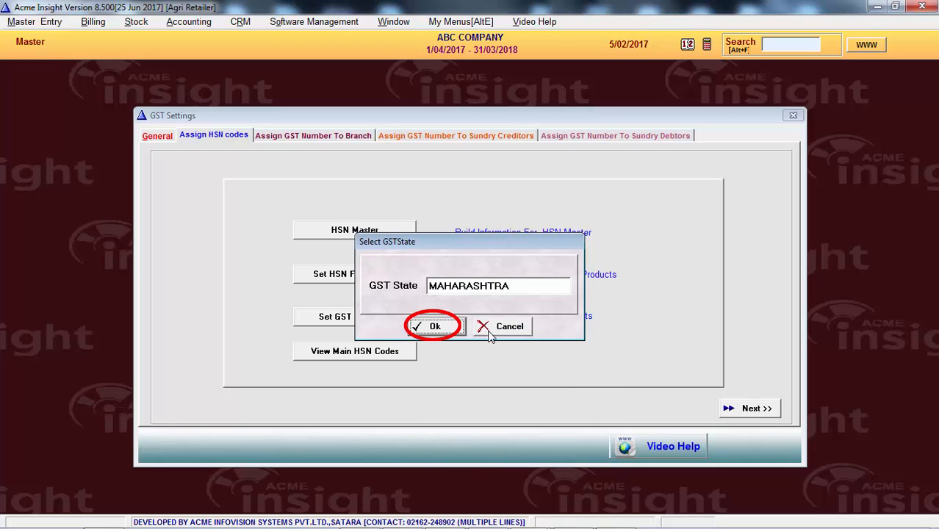
pyautogui.click(441, 328)
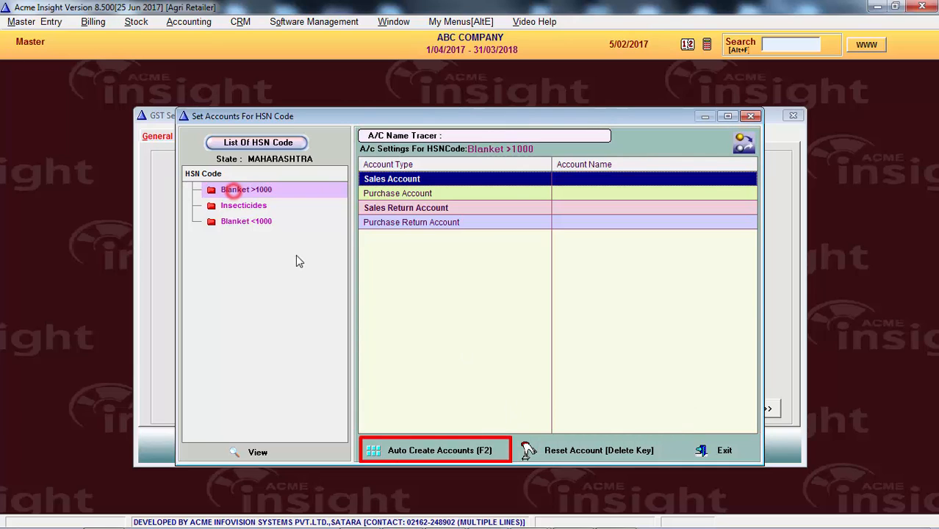
pyautogui.click(435, 452)
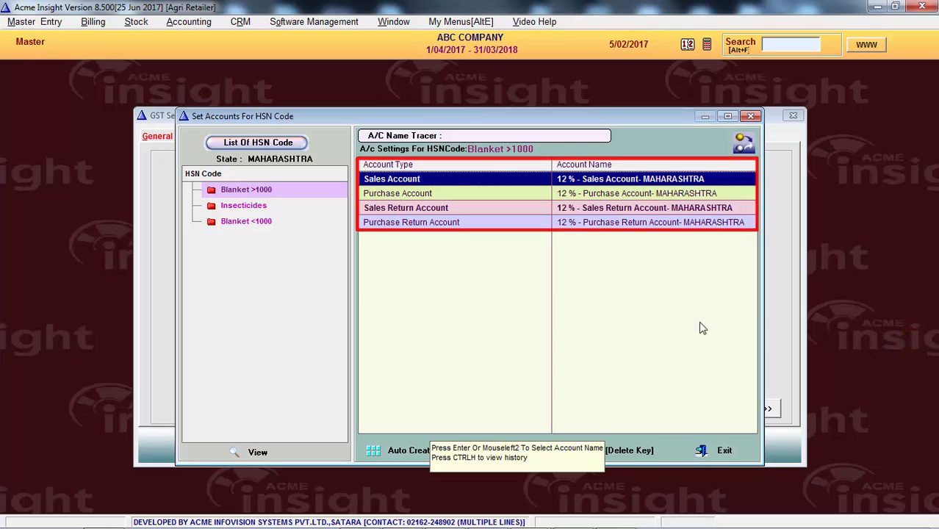
# Check the sales and purchase accounts set for Insecticides and Blanket <1000, and close the HSN account settings.
pyautogui.click(269, 206)
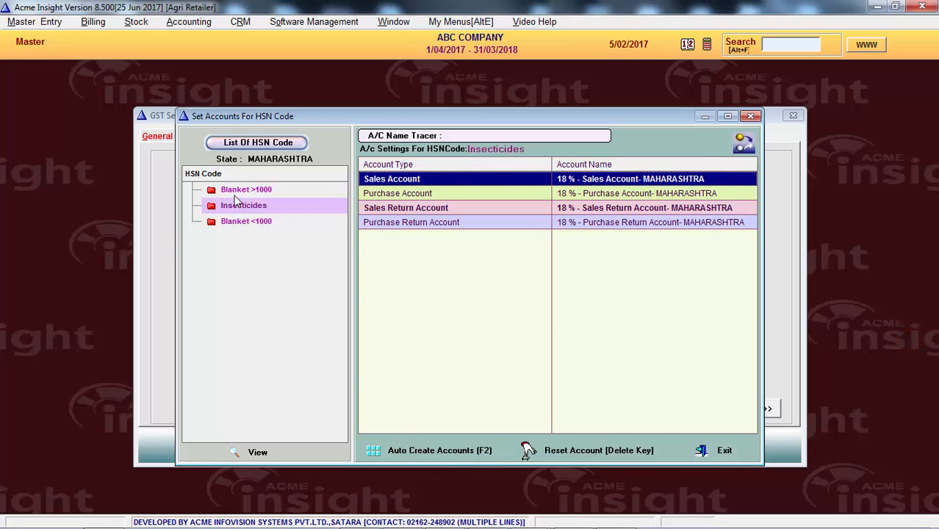
pyautogui.click(257, 220)
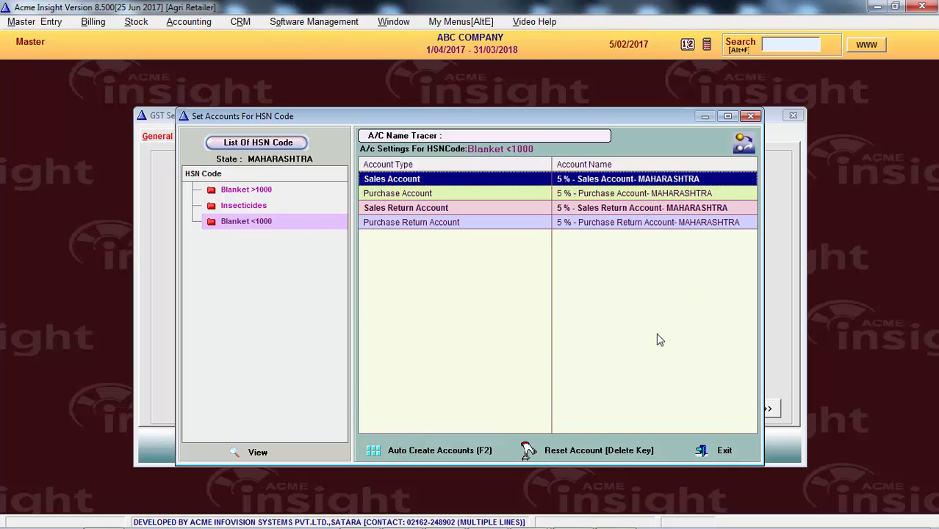
pyautogui.click(751, 117)
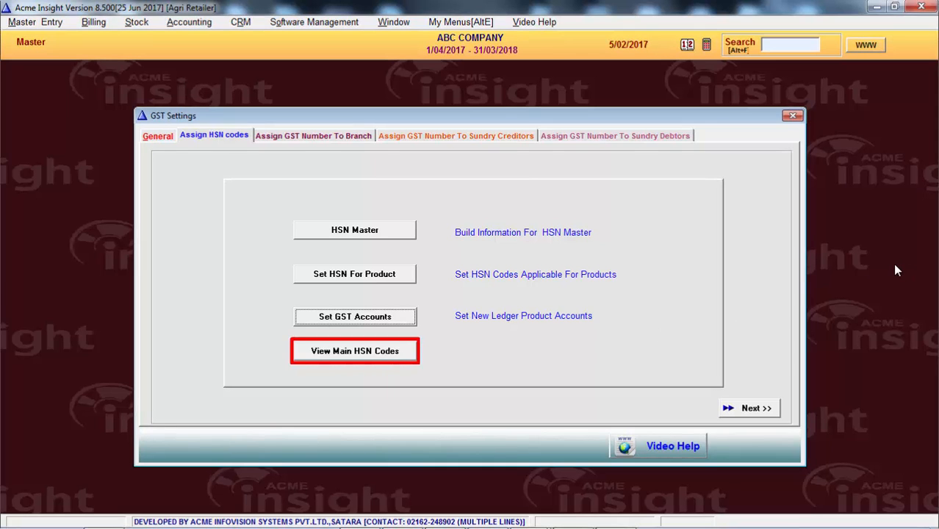
# Filter the government HSN code list by SEED, browse the matching codes and close the list.
pyautogui.click(575, 192)
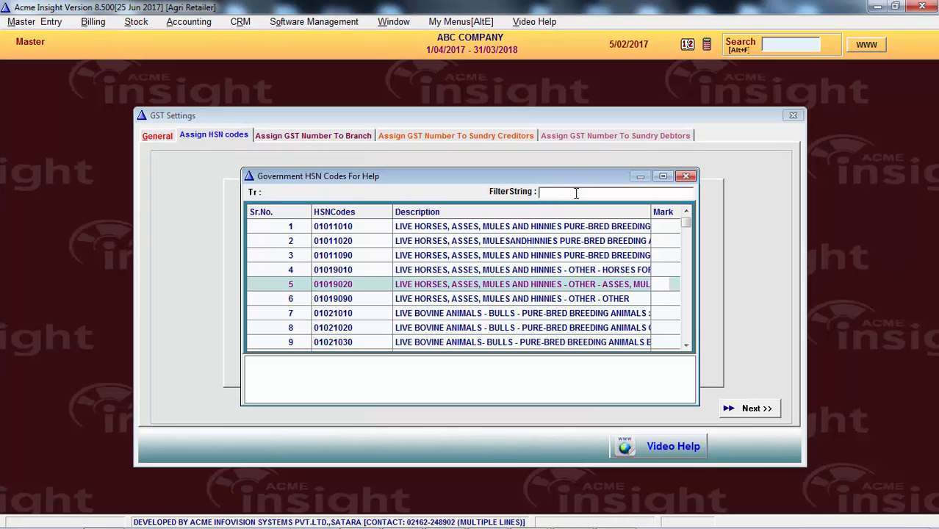
pyautogui.write('SEED')
pyautogui.press('Return')
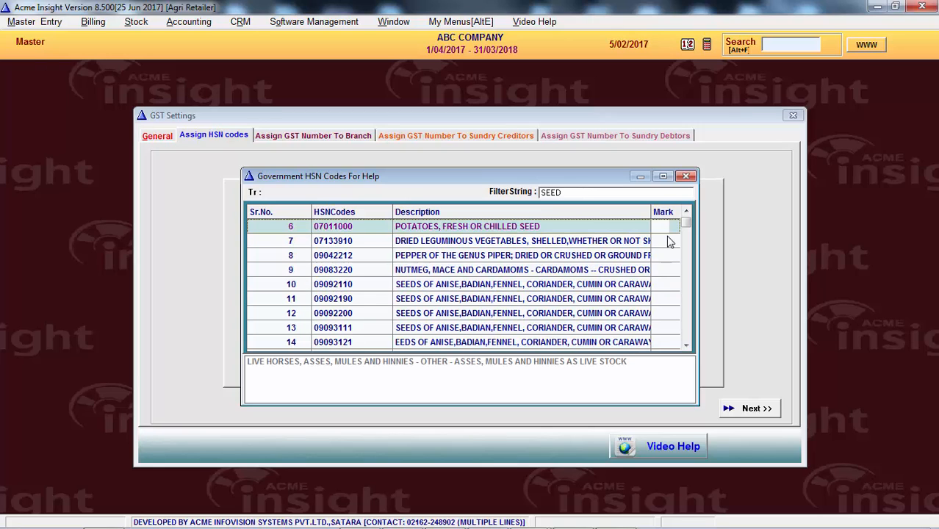
pyautogui.click(482, 284)
pyautogui.scroll(-1, 469, 282)
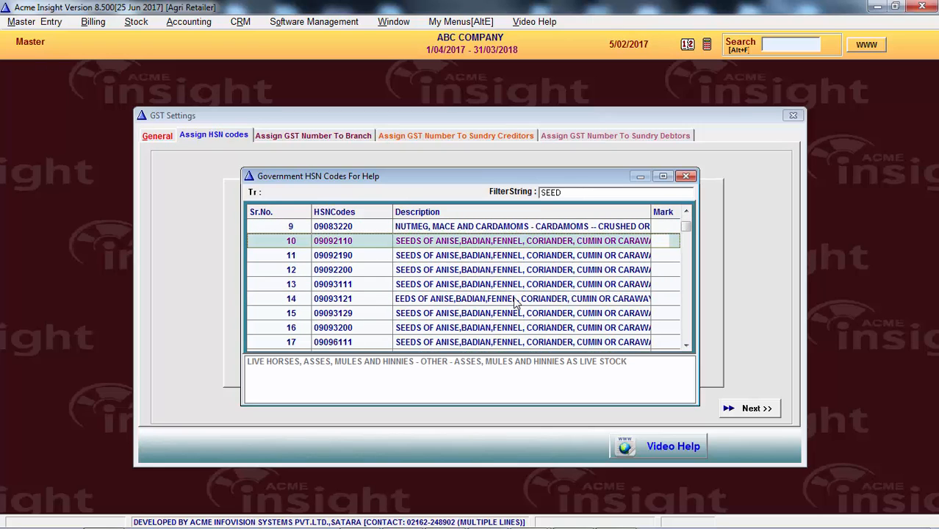
pyautogui.click(686, 178)
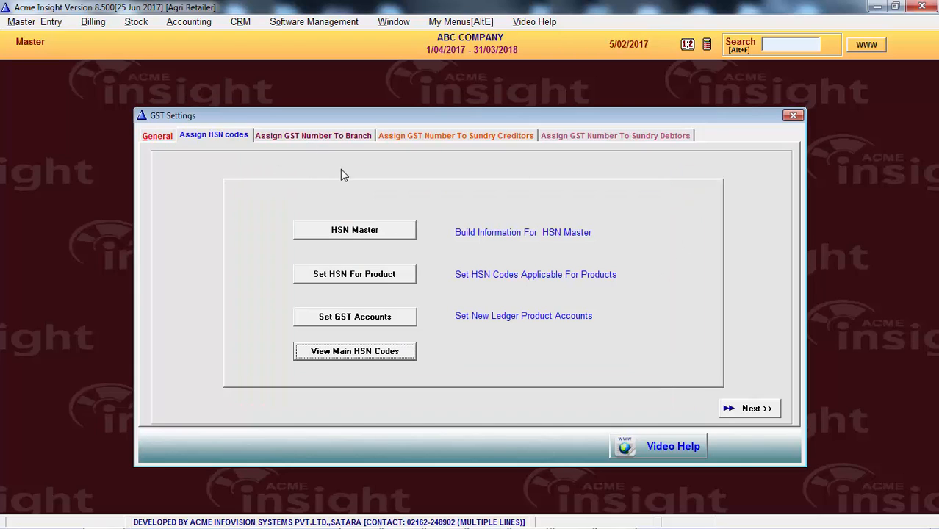
# Continue to the branch GST assignment and assign the MAHARASHTRA GST registration to the GODOWN. branch.
pyautogui.click(767, 412)
pyautogui.click(582, 202)
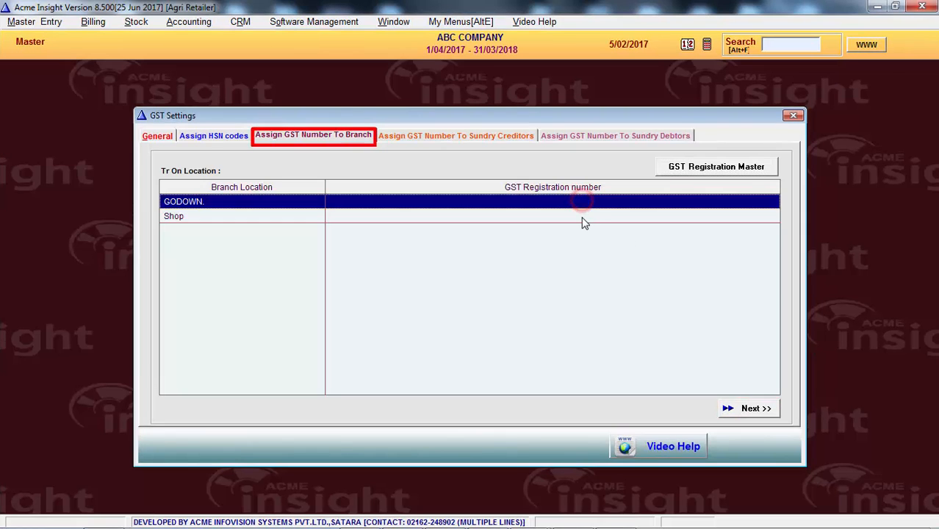
pyautogui.press('Return')
pyautogui.press('Return')
pyautogui.press('Return')
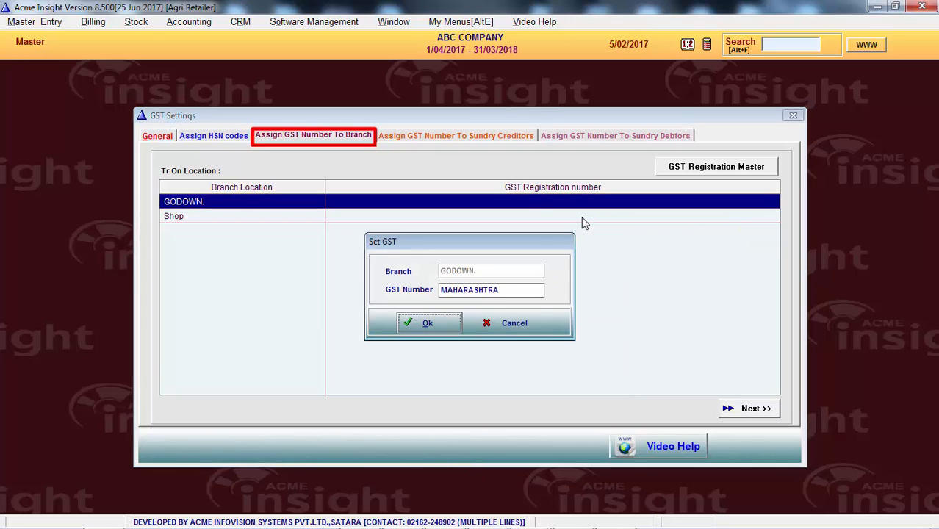
pyautogui.press('Return')
pyautogui.click(460, 297)
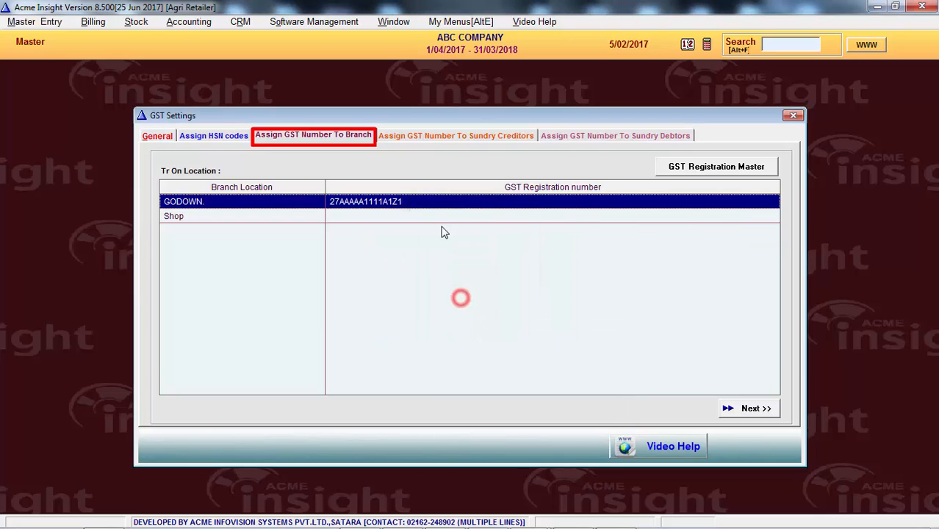
# Assign the MAHARASHTRA GST registration to the Shop branch.
pyautogui.click(443, 226)
pyautogui.press('Return')
pyautogui.press('Return')
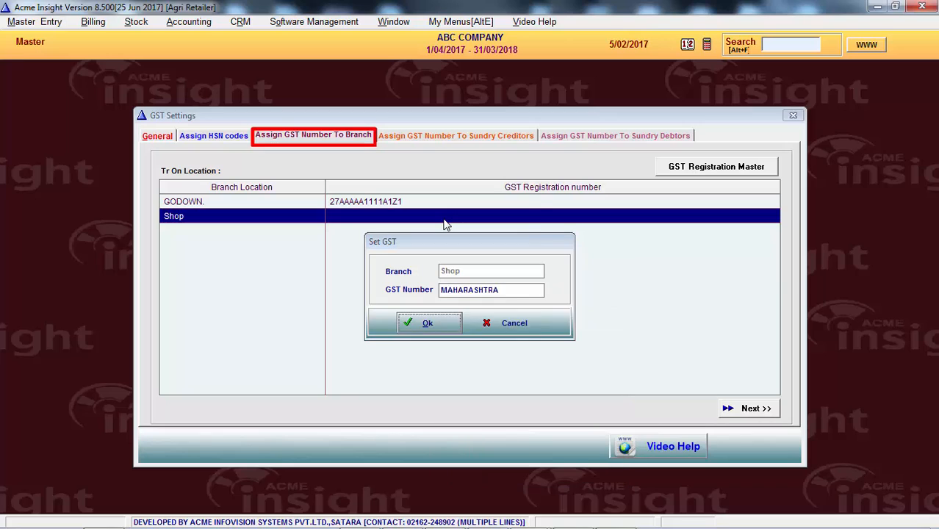
pyautogui.press('Return')
pyautogui.press('Return')
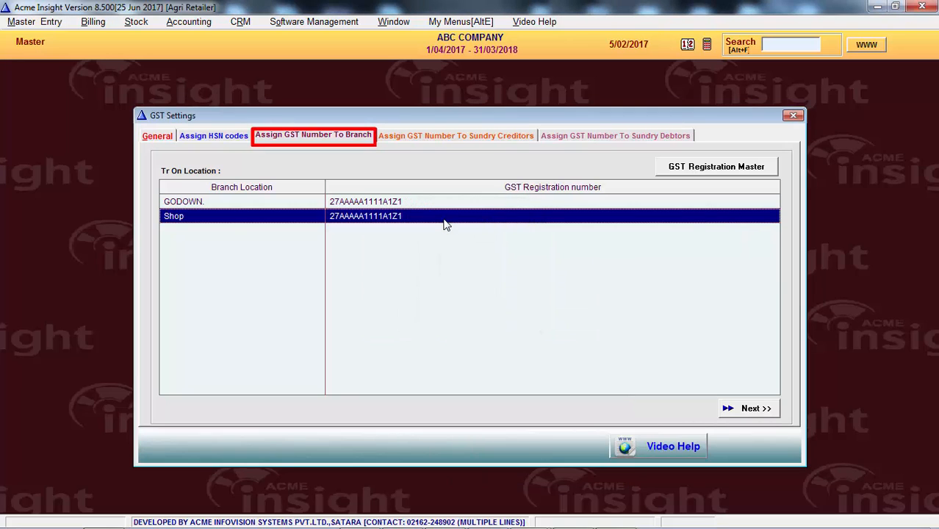
# Continue to the sundry creditors and set the first creditor's GST type to Applicable and GST state to MAHARASHTRA.
pyautogui.click(750, 408)
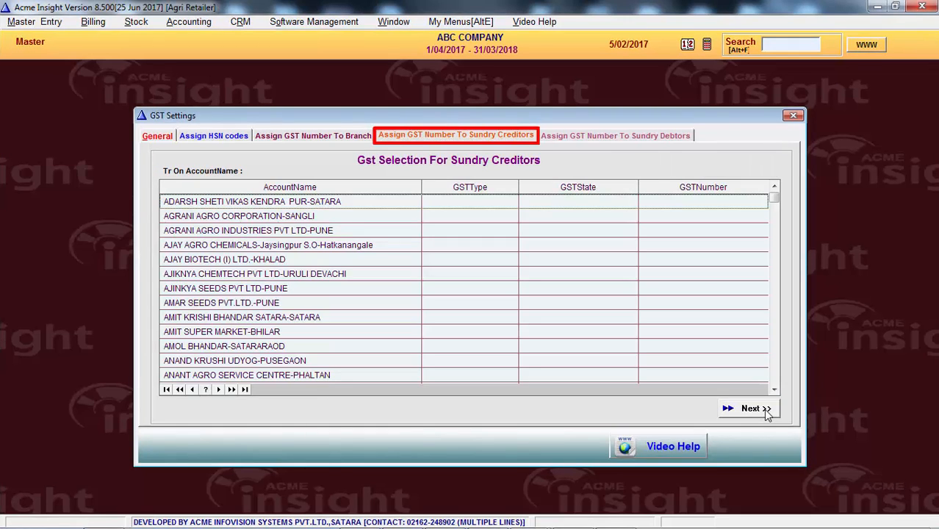
pyautogui.click(461, 205)
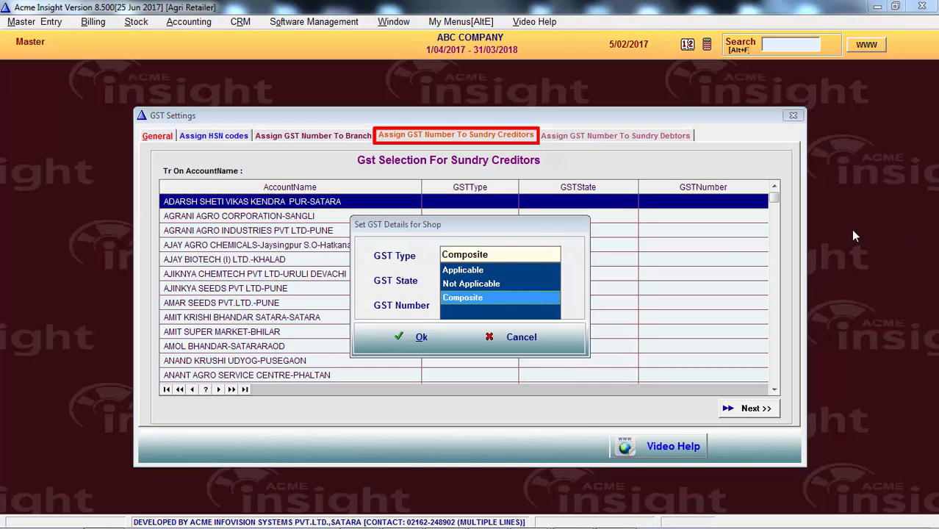
pyautogui.press('Up')
pyautogui.press('Up')
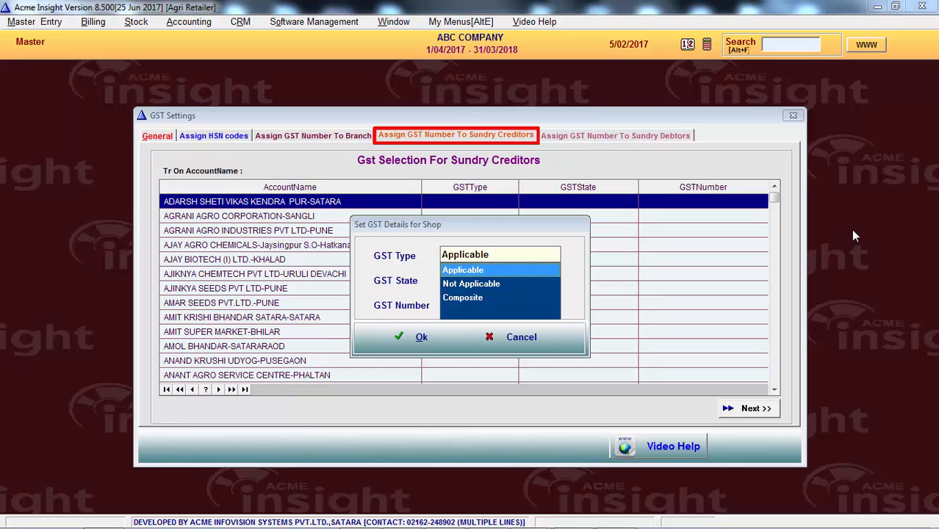
pyautogui.press('Return')
pyautogui.write('MAHAR')
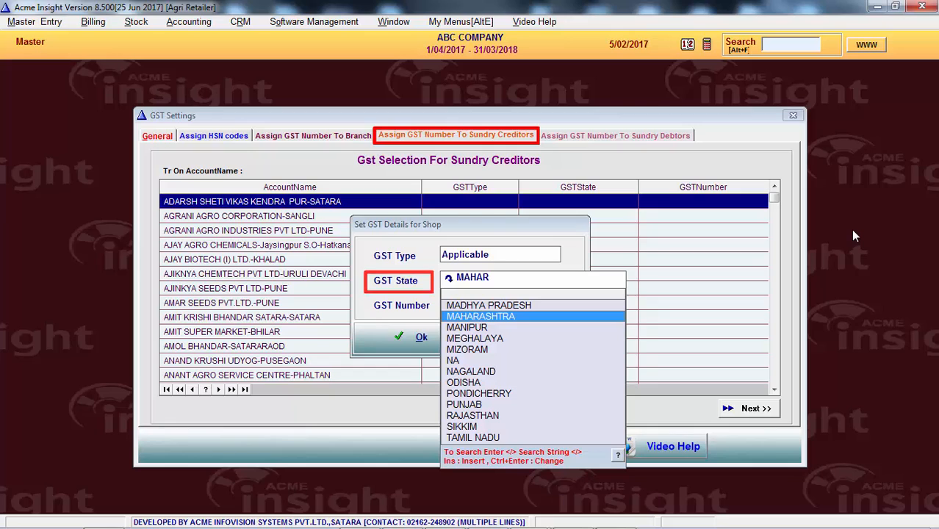
pyautogui.press('Return')
# Enter the creditor's GST number, correct its final character and confirm the GST details.
pyautogui.write('AAAAA')
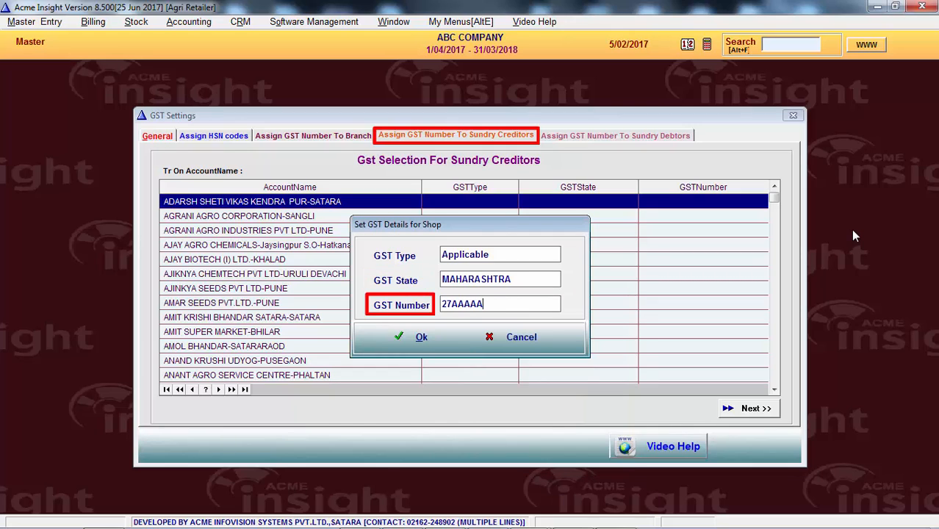
pyautogui.write('1111A1Z8')
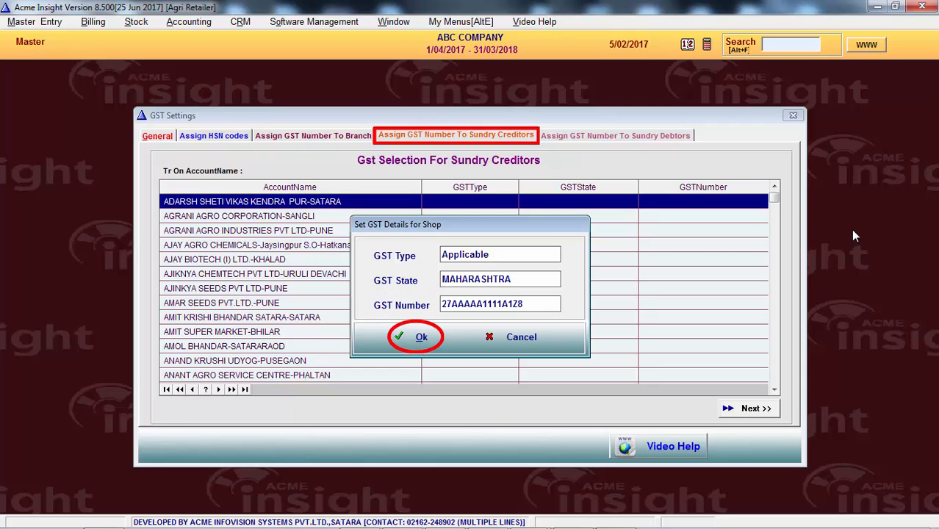
pyautogui.press('BackSpace')
pyautogui.write('7')
pyautogui.press('Return')
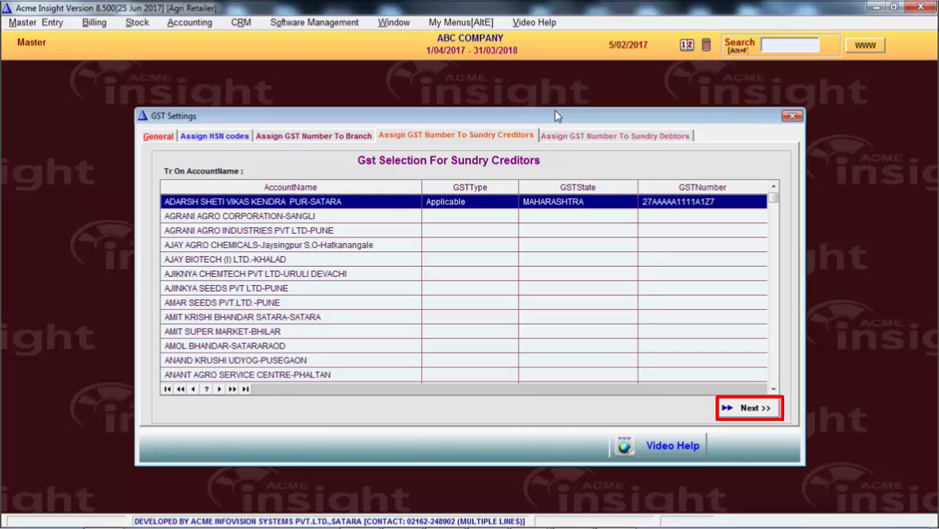
# Continue past the sundry debtors to the printing formats, choose half-page paper and the AGRICULTURE package type, and finish the GST settings.
pyautogui.click(726, 408)
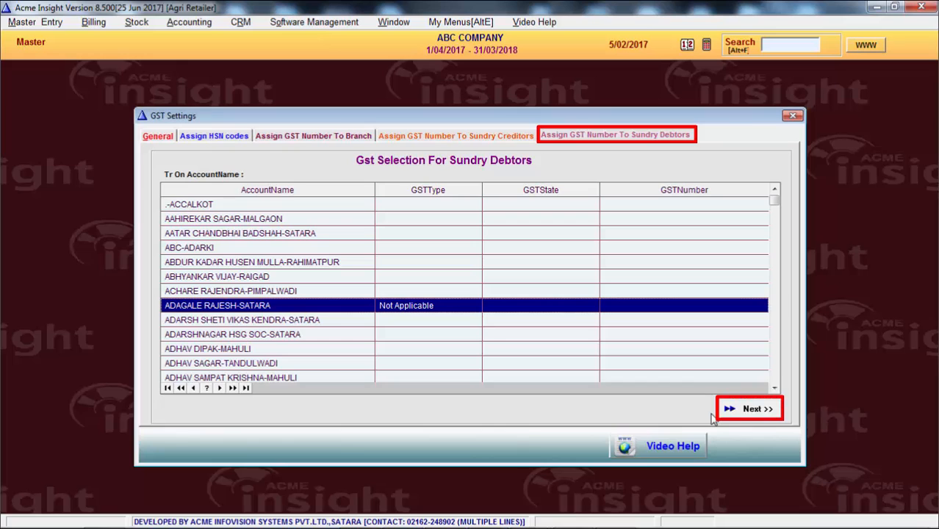
pyautogui.click(752, 413)
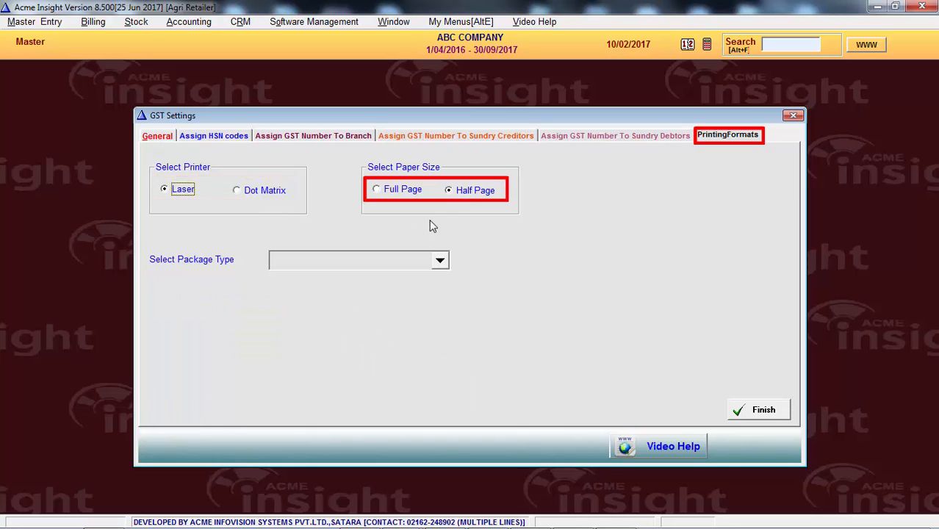
pyautogui.click(481, 198)
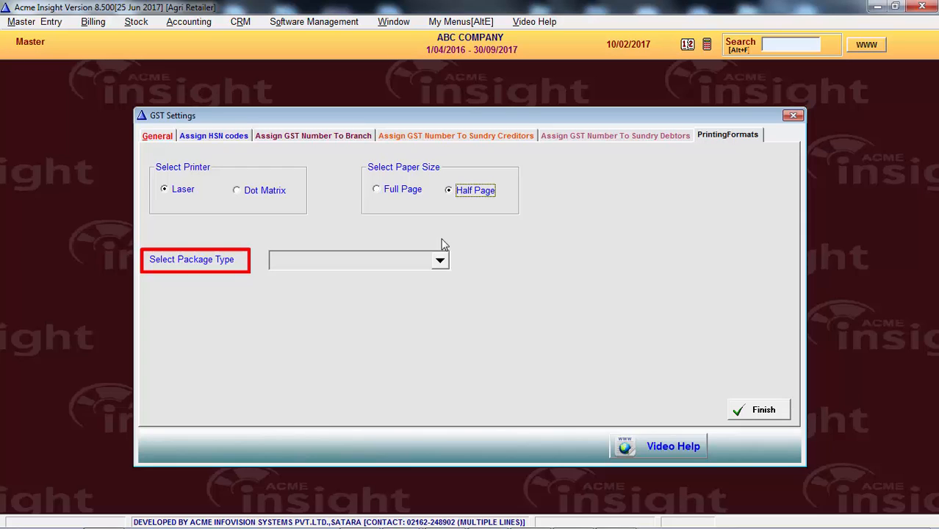
pyautogui.click(440, 261)
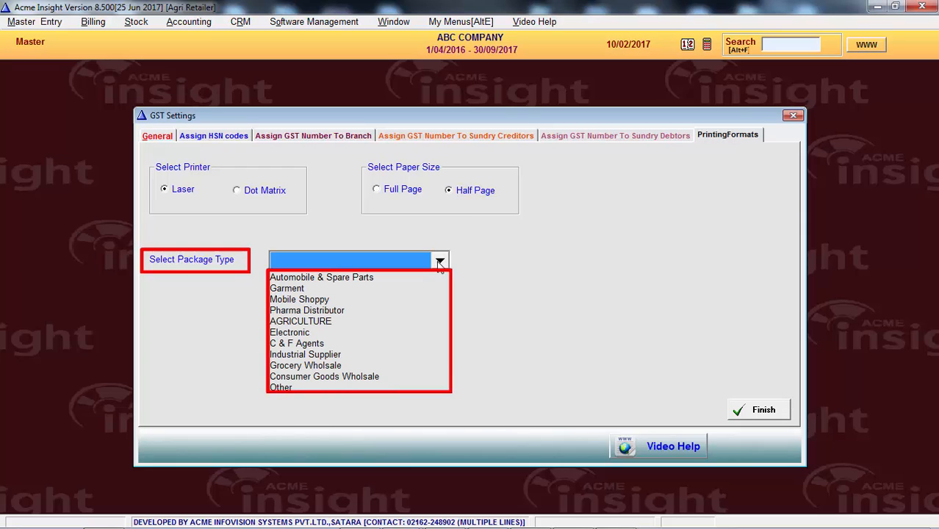
pyautogui.click(334, 322)
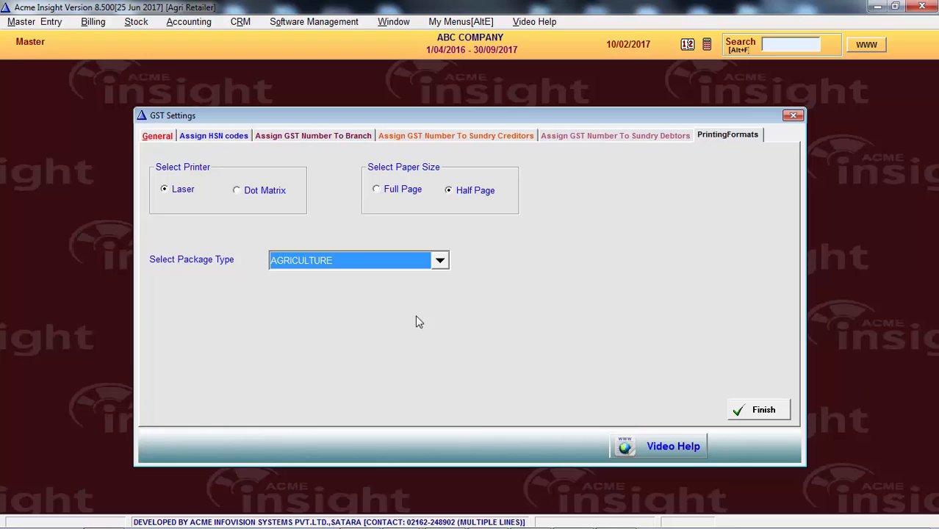
pyautogui.click(781, 414)
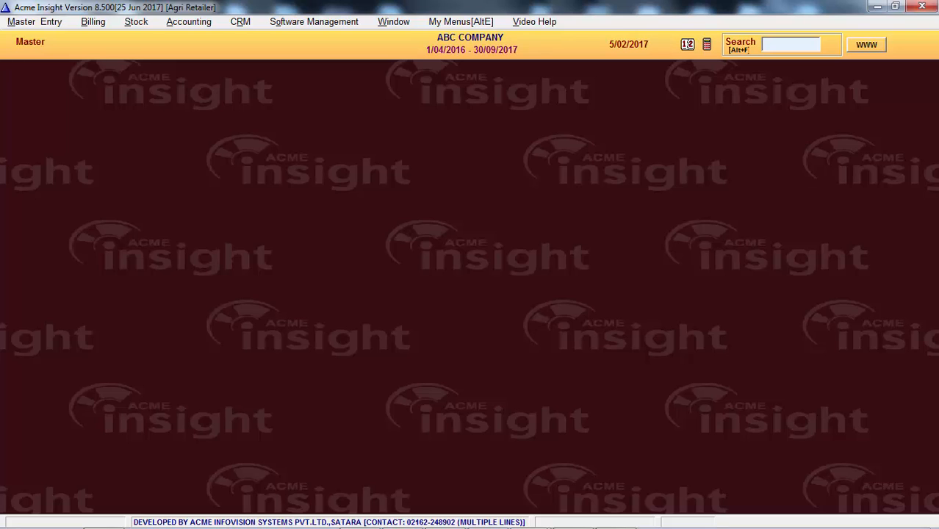
# Open the billing documents list and select the Purchase Bill document.
pyautogui.click(90, 22)
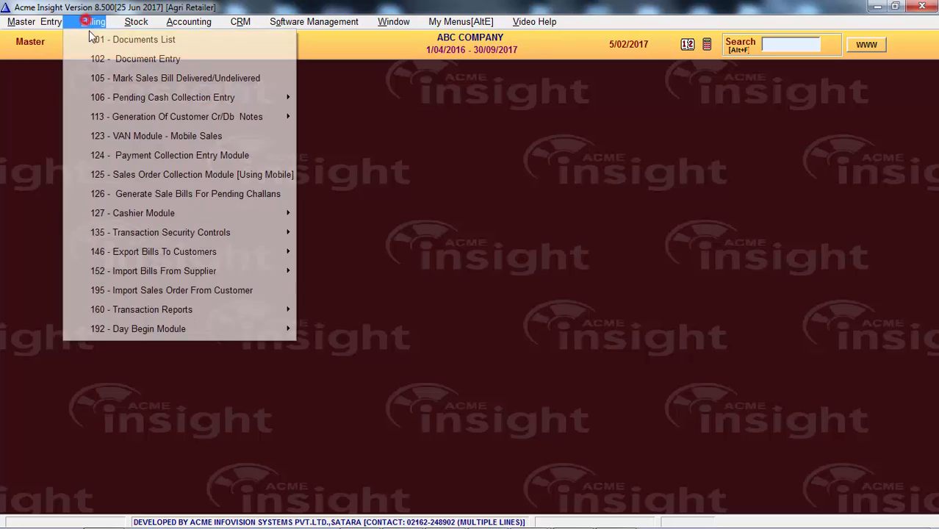
pyautogui.click(94, 40)
pyautogui.click(65, 127)
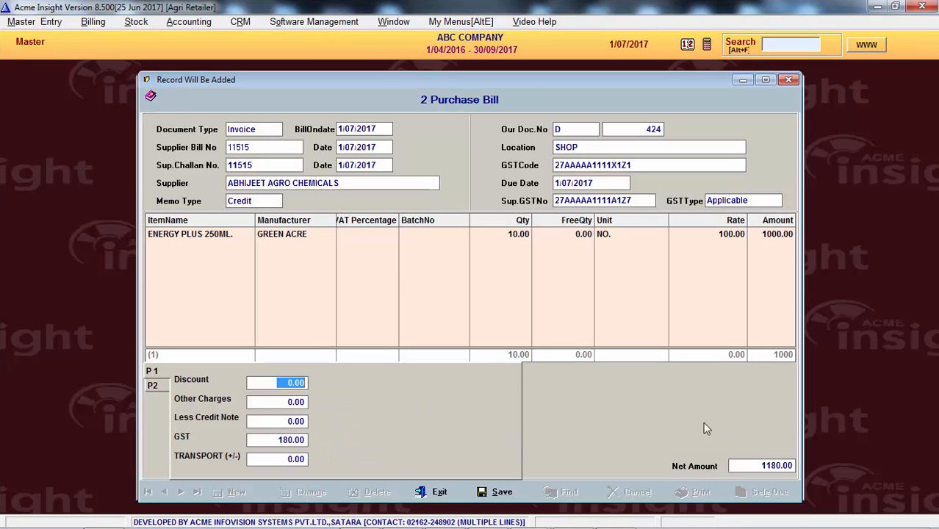
# Open the GST details breakdown for the GST amount of the ENERGY PLUS 250ML. purchase bill.
pyautogui.press('Return')
pyautogui.press('Return')
pyautogui.press('Return')
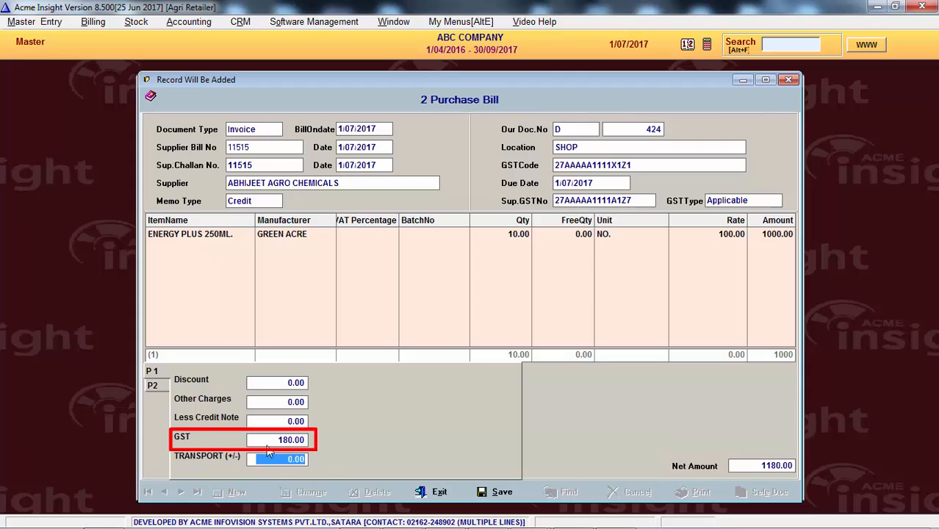
pyautogui.click(298, 442)
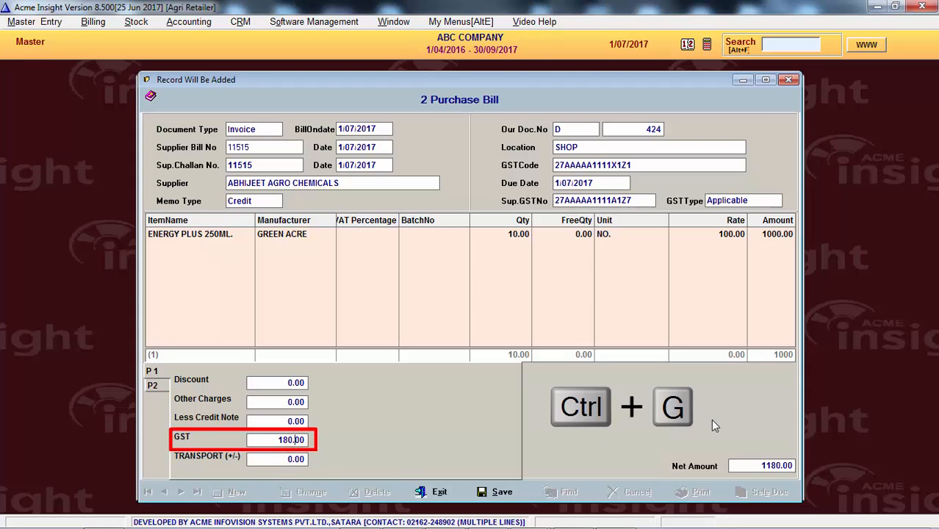
pyautogui.hotkey('ctrl', 'g')
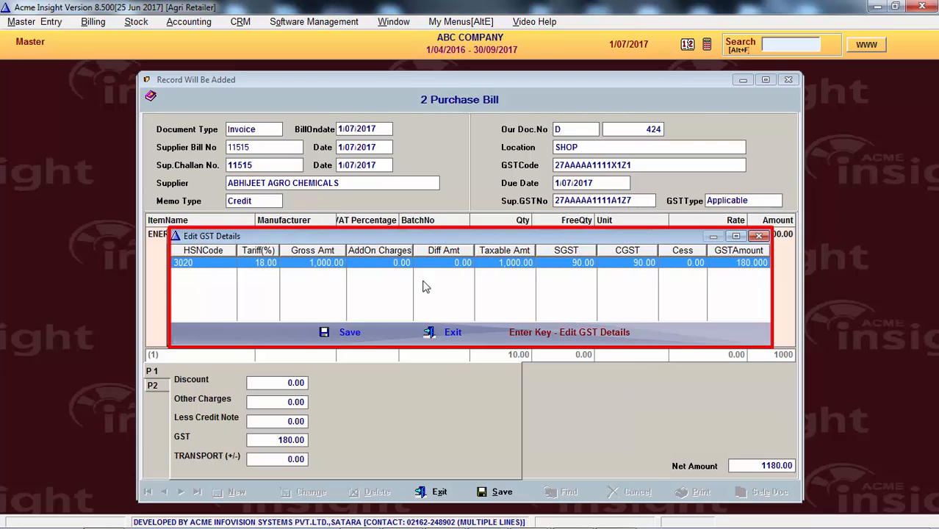
# Set the purchase bill's GST type to Reverse Tax, and open and save the GST details of the HSN 3020 line.
pyautogui.press('Return')
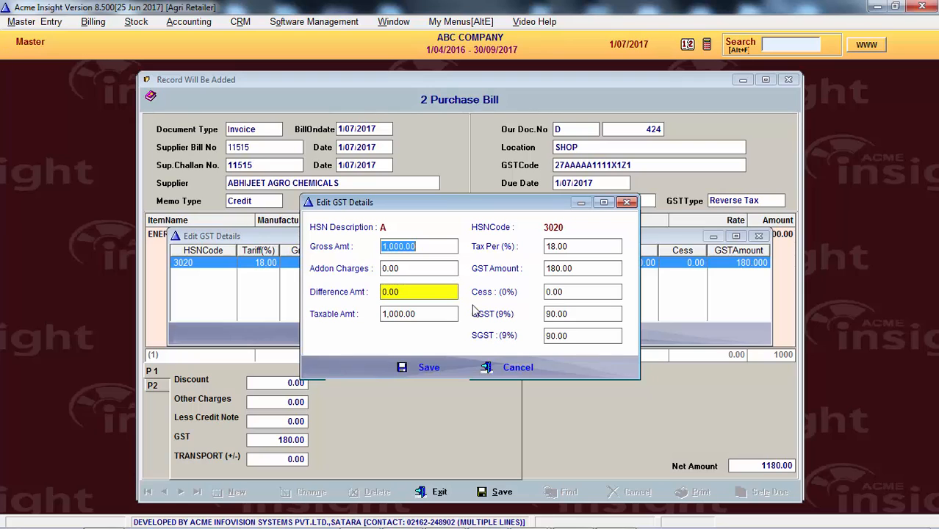
pyautogui.press('Return')
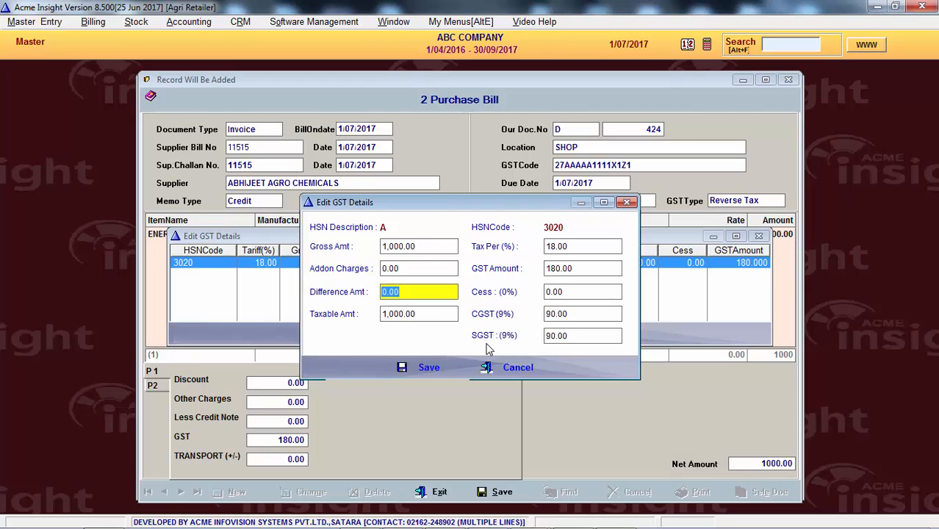
pyautogui.click(432, 367)
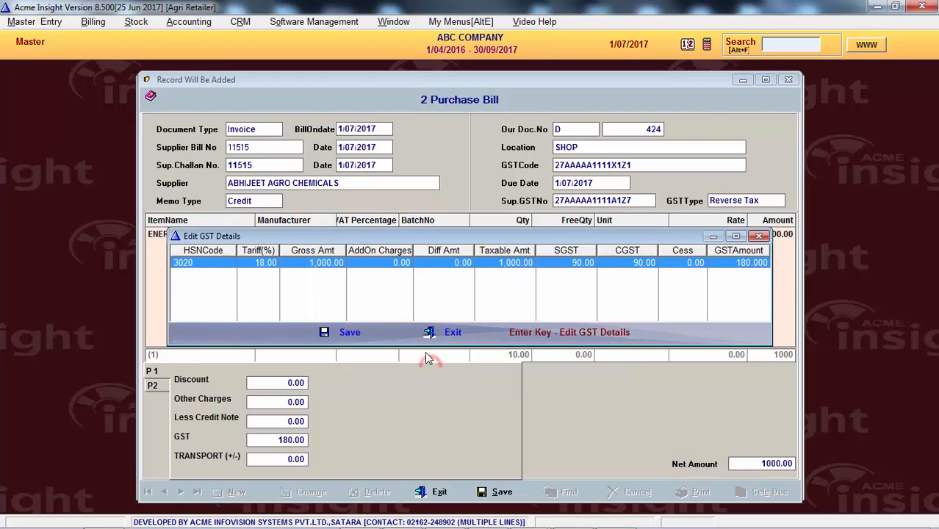
pyautogui.click(377, 337)
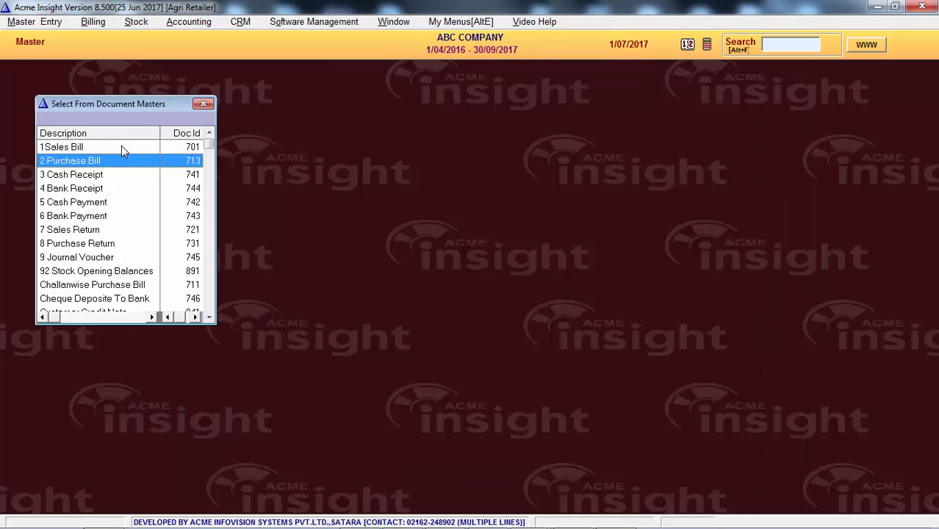
# Open the Sales Bill list and print the 1/07/2017 invoice in the Half Page format.
pyautogui.doubleClick(121, 146)
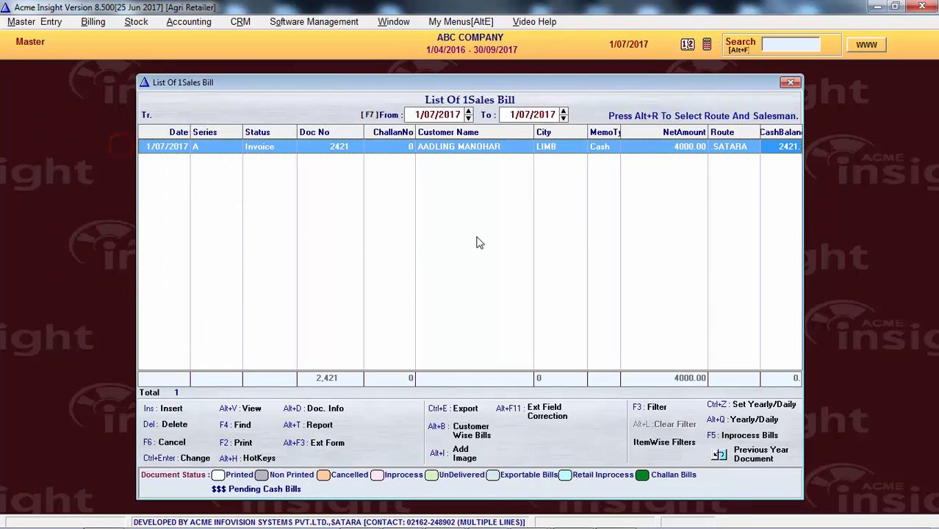
pyautogui.click(466, 213)
pyautogui.press('F2')
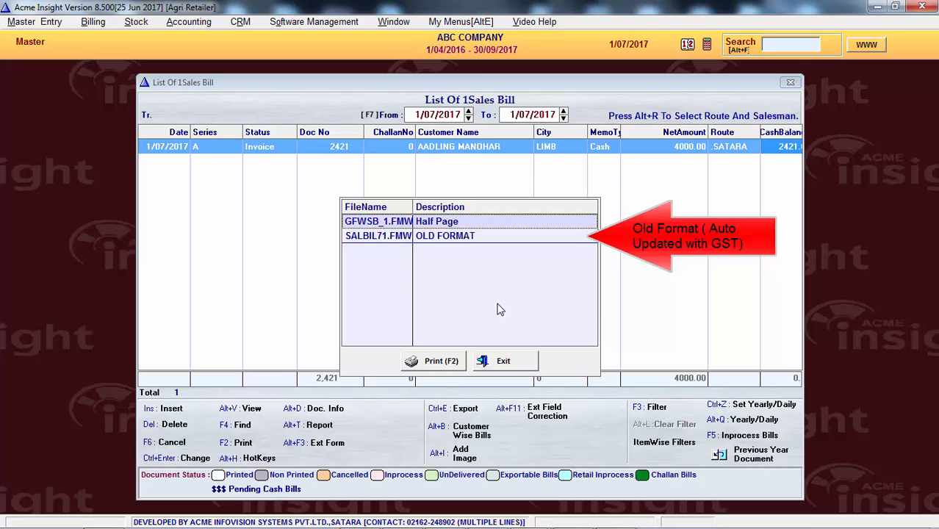
pyautogui.click(440, 361)
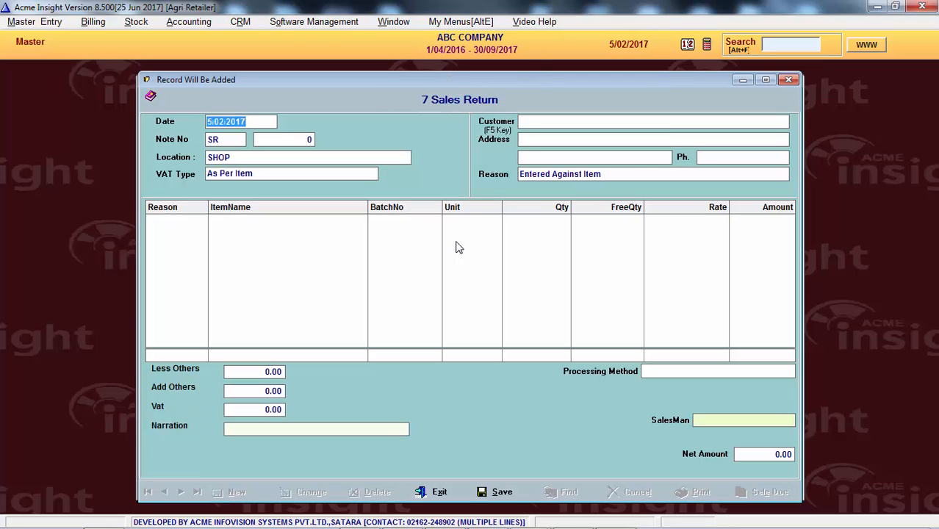
# Enter a sales return dated 2/07/2017 for 2 OMITE 100ML. against the 11/04/2016 sales bill and open the processing method choices.
pyautogui.write('2')
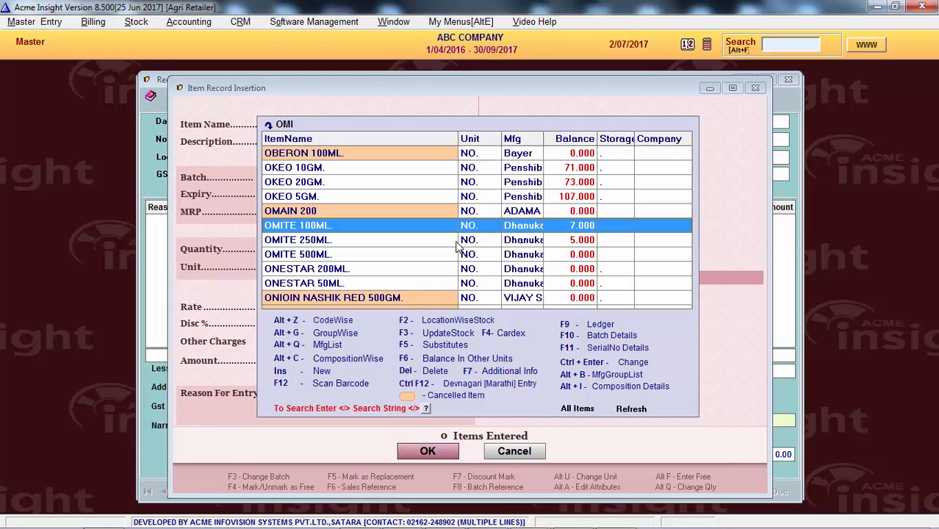
pyautogui.press('Return')
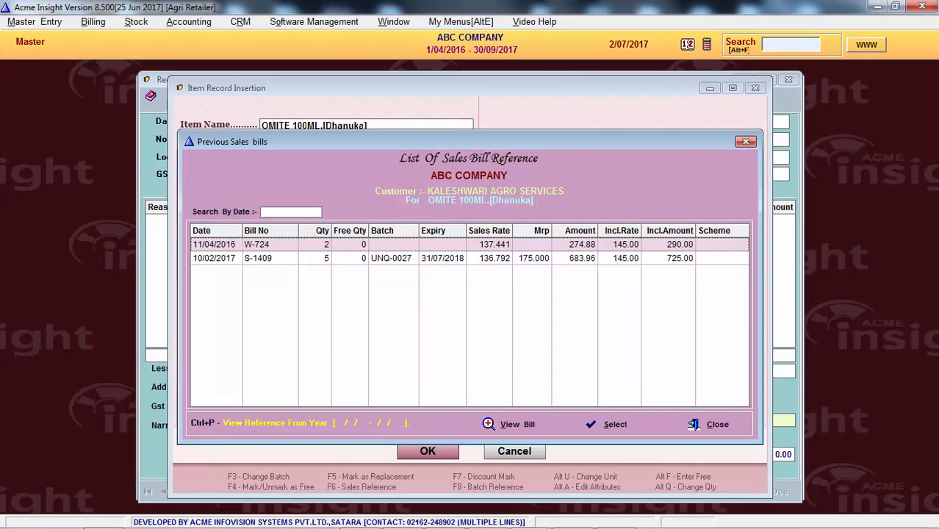
pyautogui.press('Return')
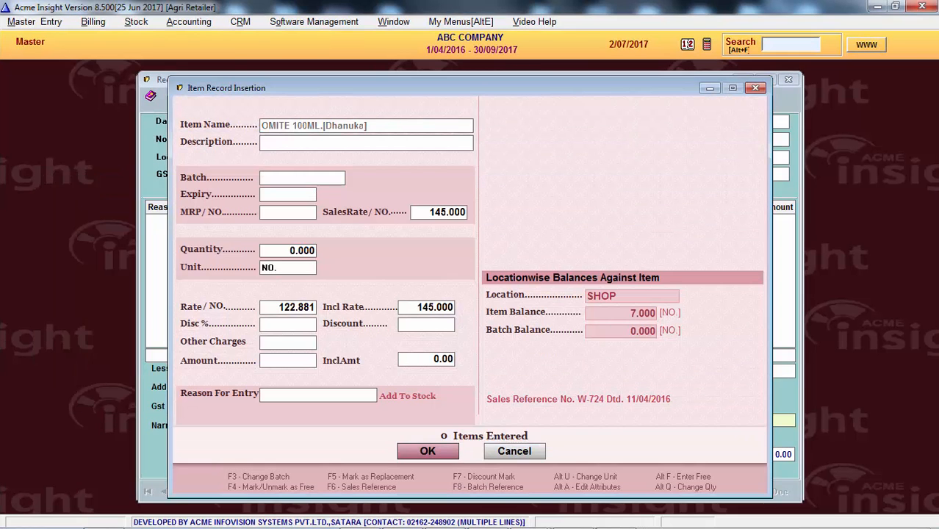
pyautogui.press('F6')
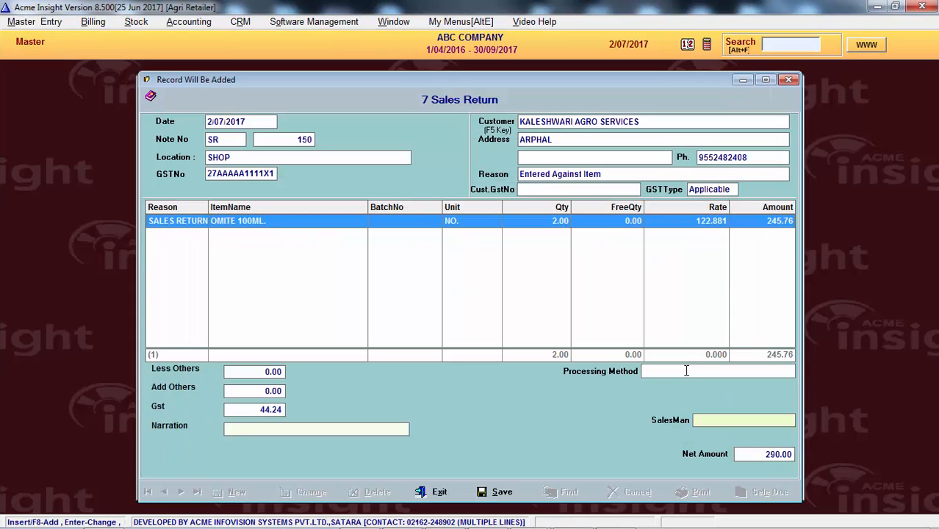
pyautogui.click(685, 371)
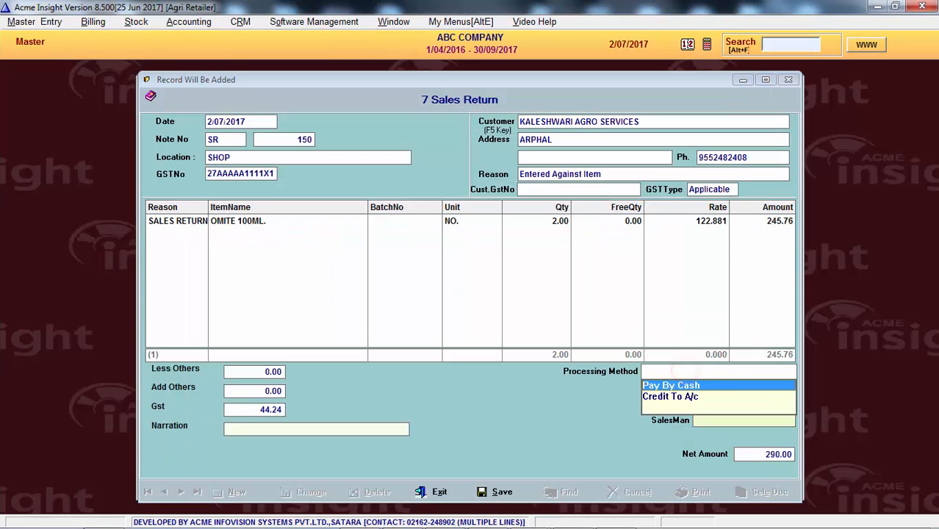